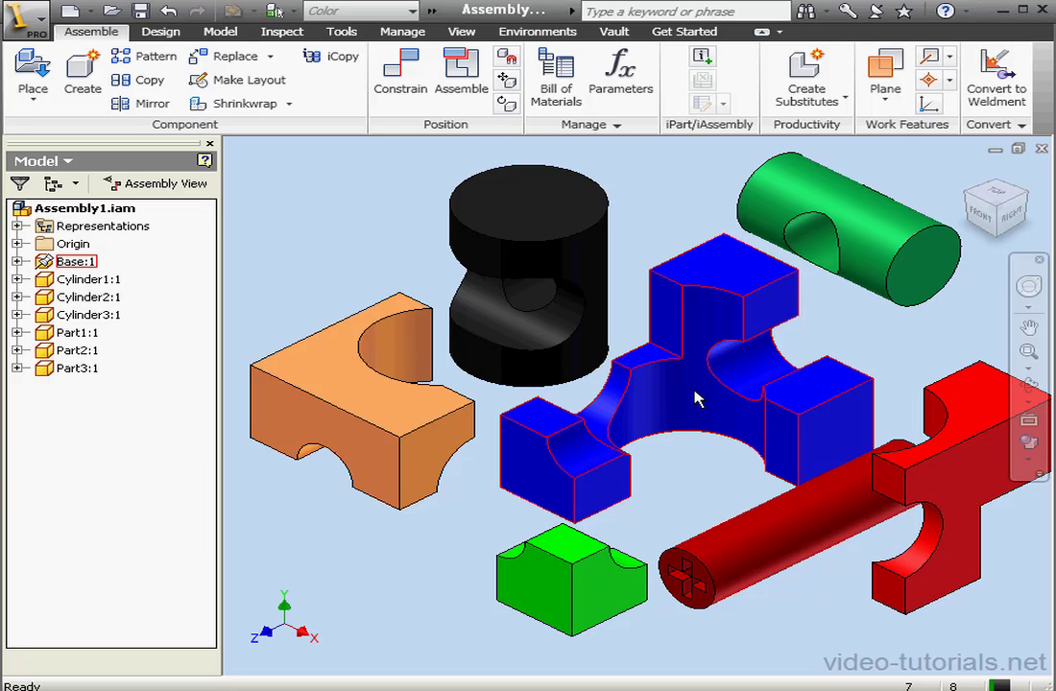
Step: Enable the Degrees of Freedom occurrence property for Base:1 through iProperties
right_click(703, 307)
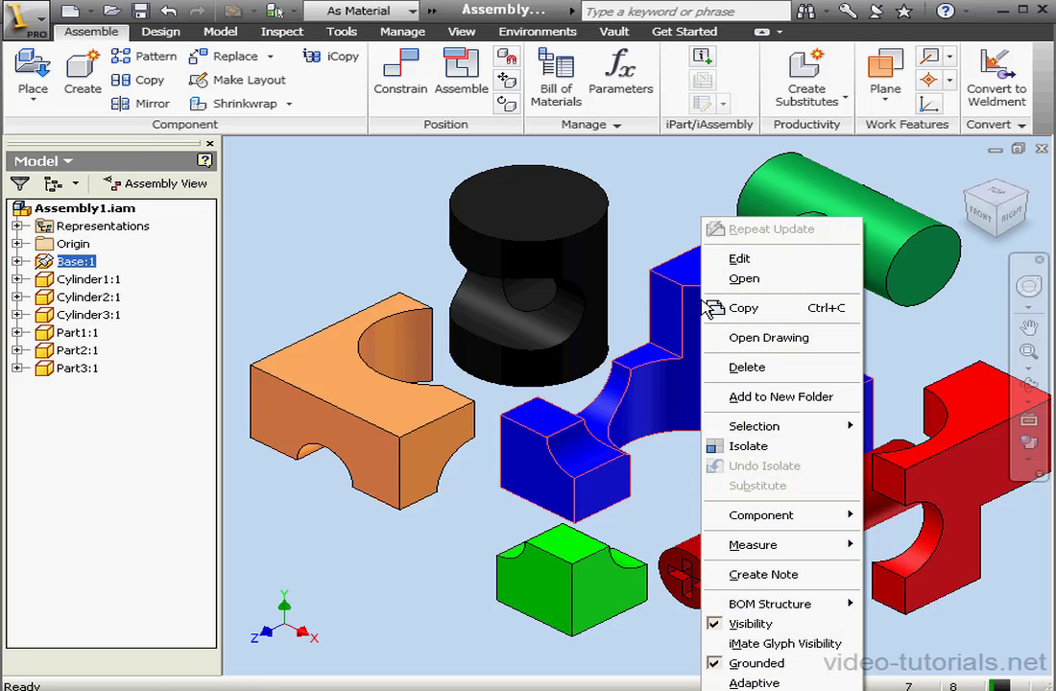
left_click(758, 686)
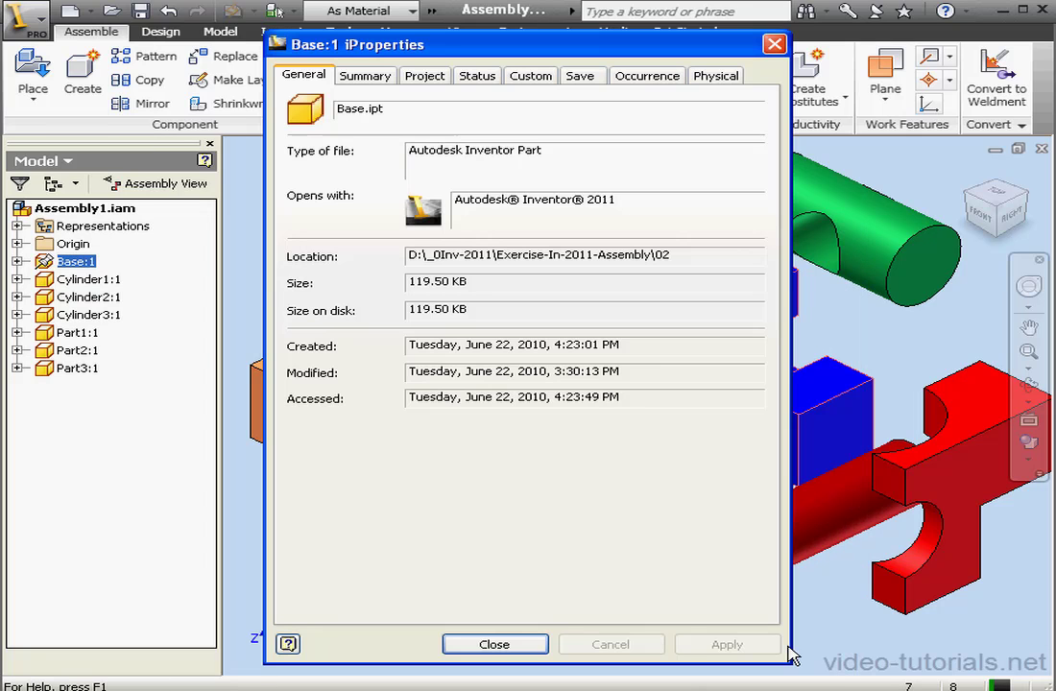
left_click(643, 83)
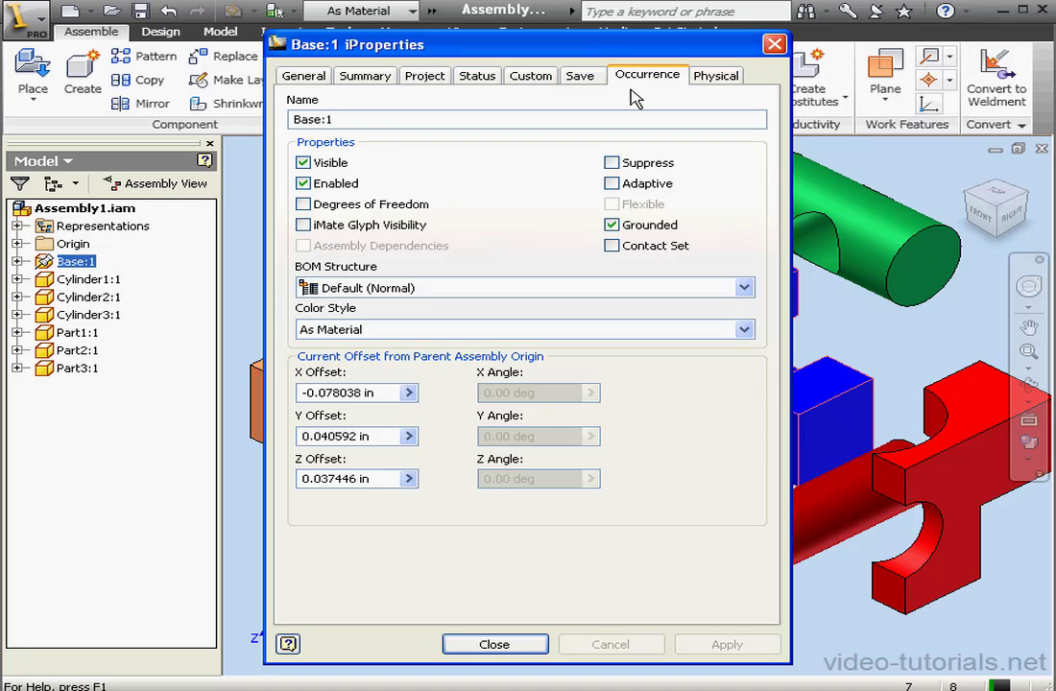
left_click(303, 204)
left_click(698, 644)
left_click(503, 644)
left_click(687, 501)
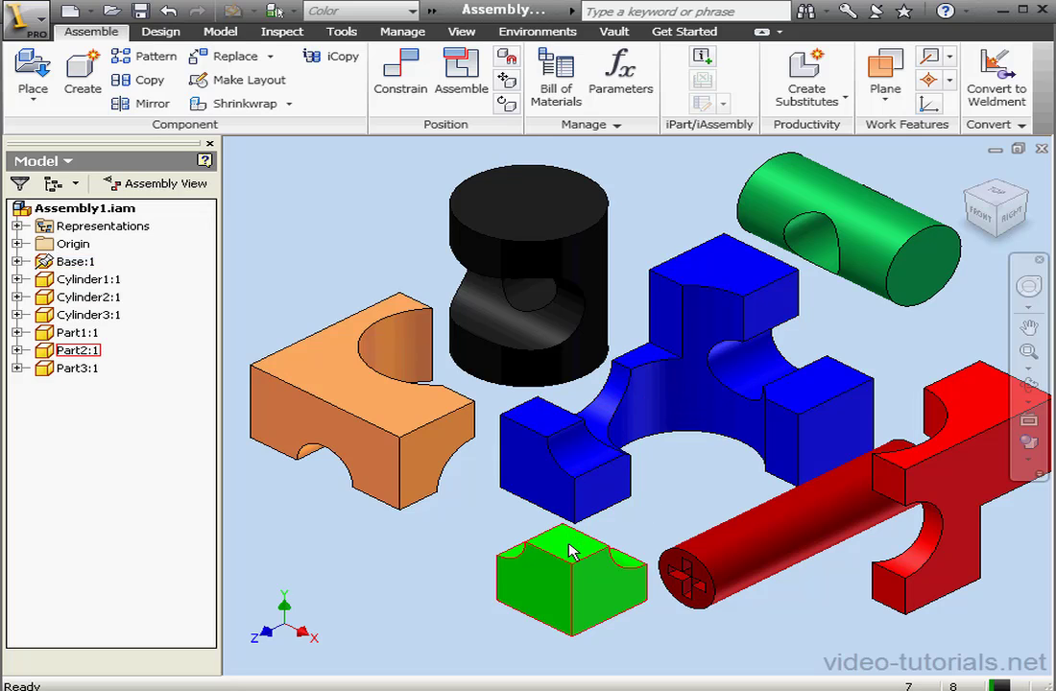
Step: Enable Degrees of Freedom for green Part2:1 in iProperties, then drag it to test movement
left_click(576, 595)
right_click(577, 595)
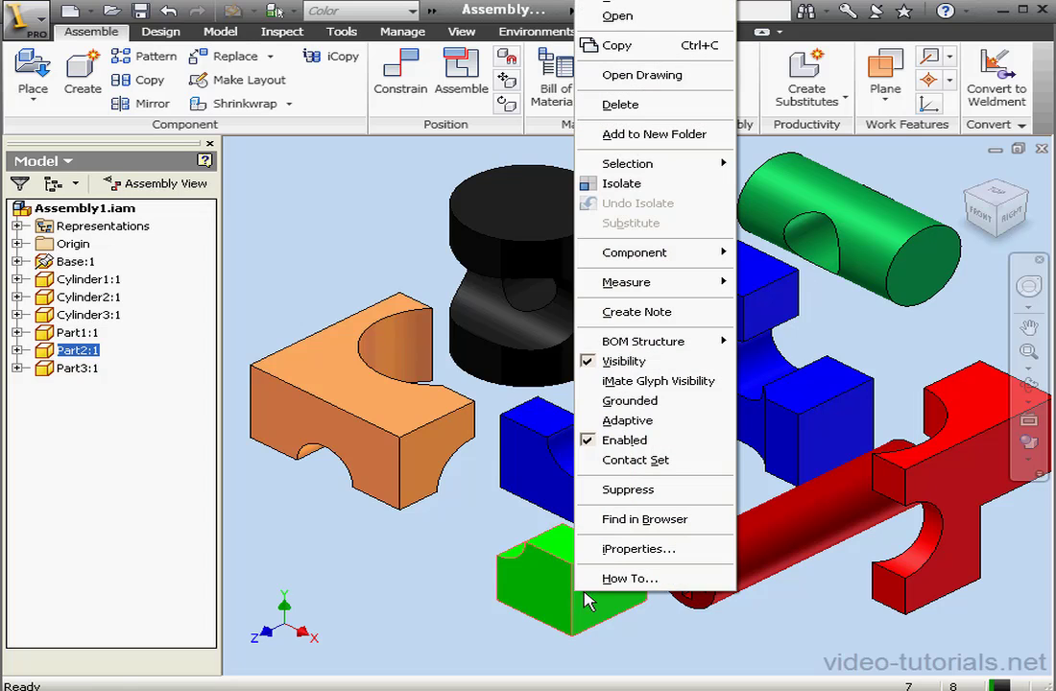
left_click(628, 549)
left_click(643, 76)
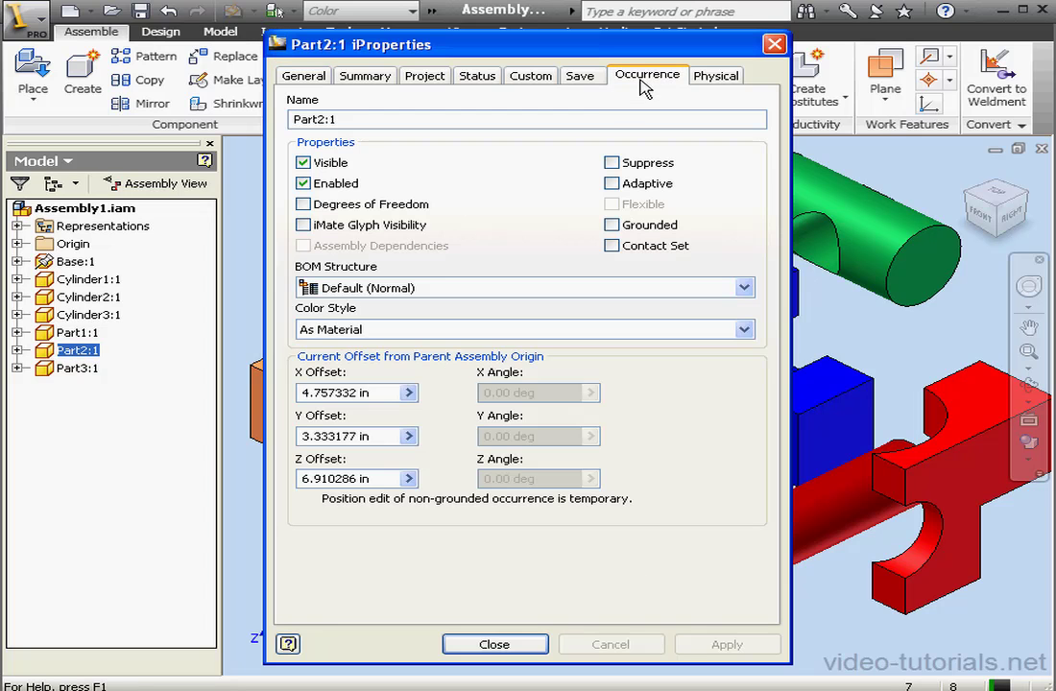
left_click(305, 205)
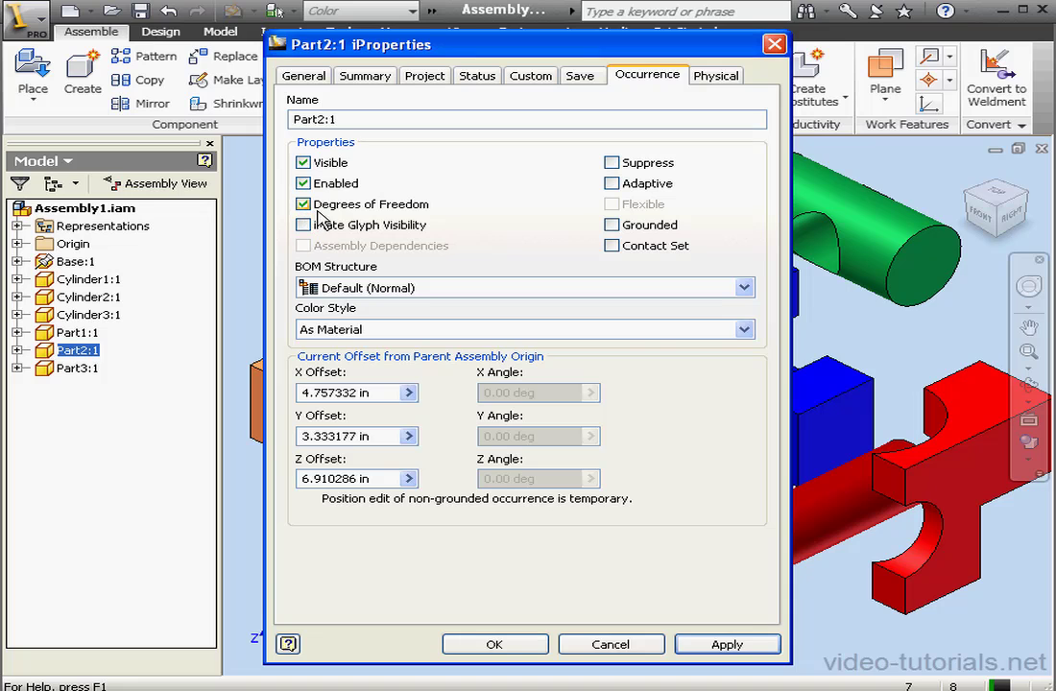
left_click(711, 645)
left_click(523, 640)
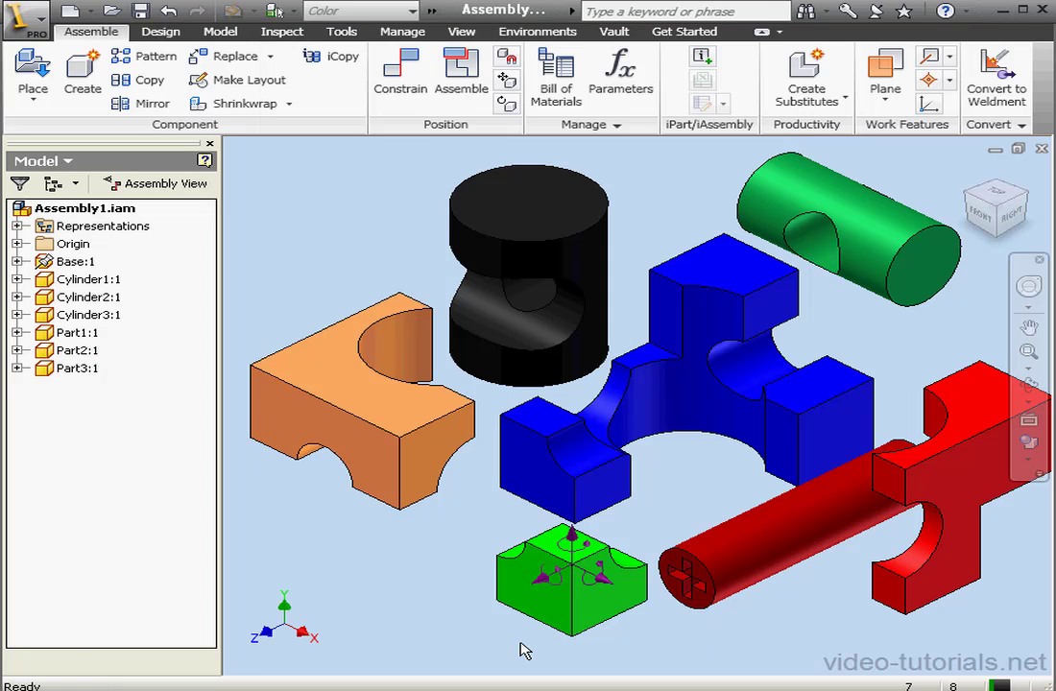
left_click(602, 628)
left_click_drag(603, 625, 571, 594)
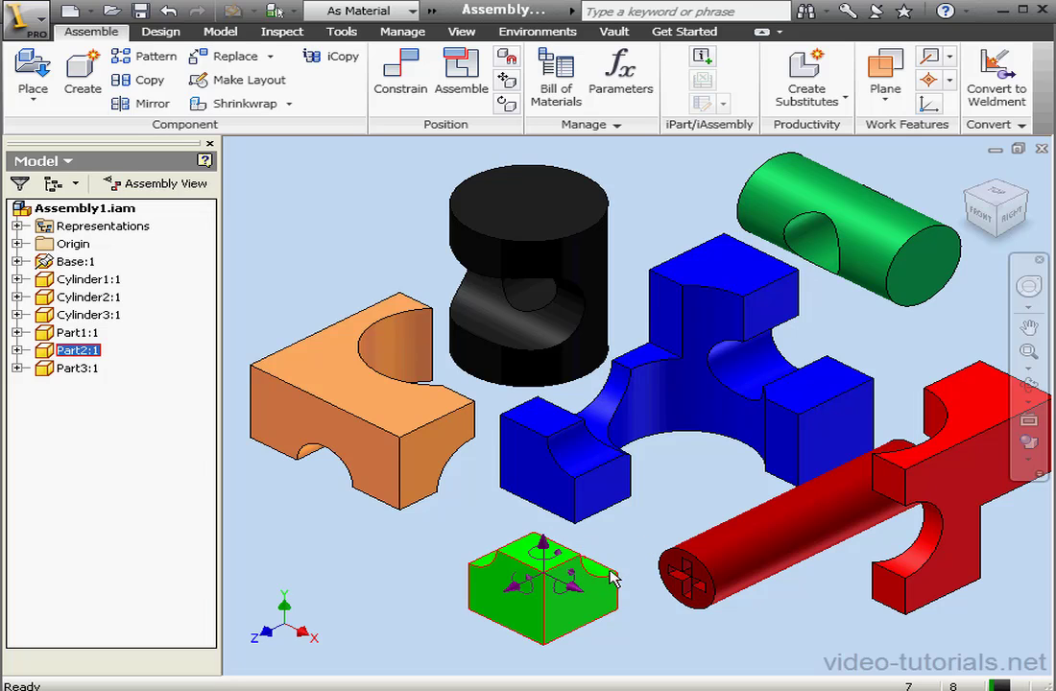
Step: Mate the blue base's front face to the green block's face, choosing Mate over Flush
left_click(402, 76)
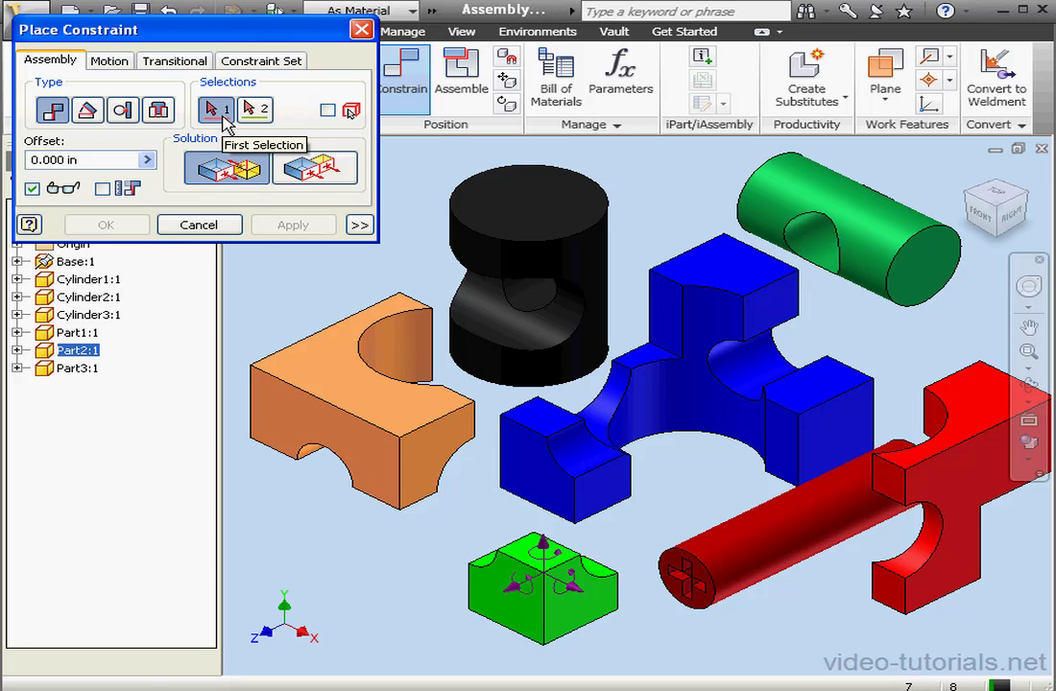
left_click(615, 494)
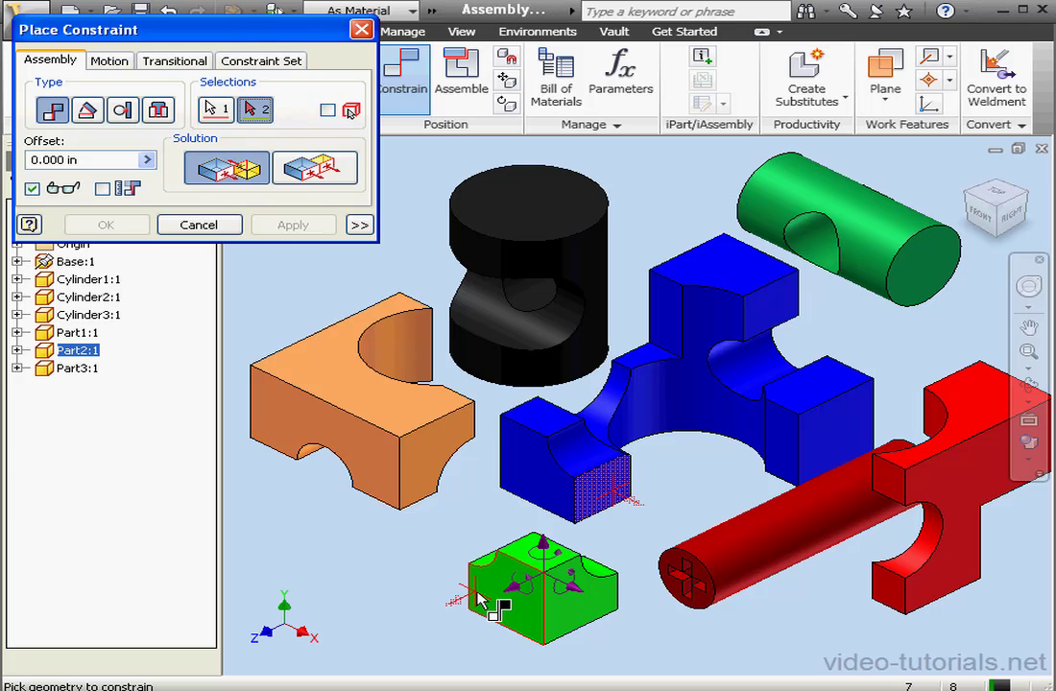
mouse_move(478, 602)
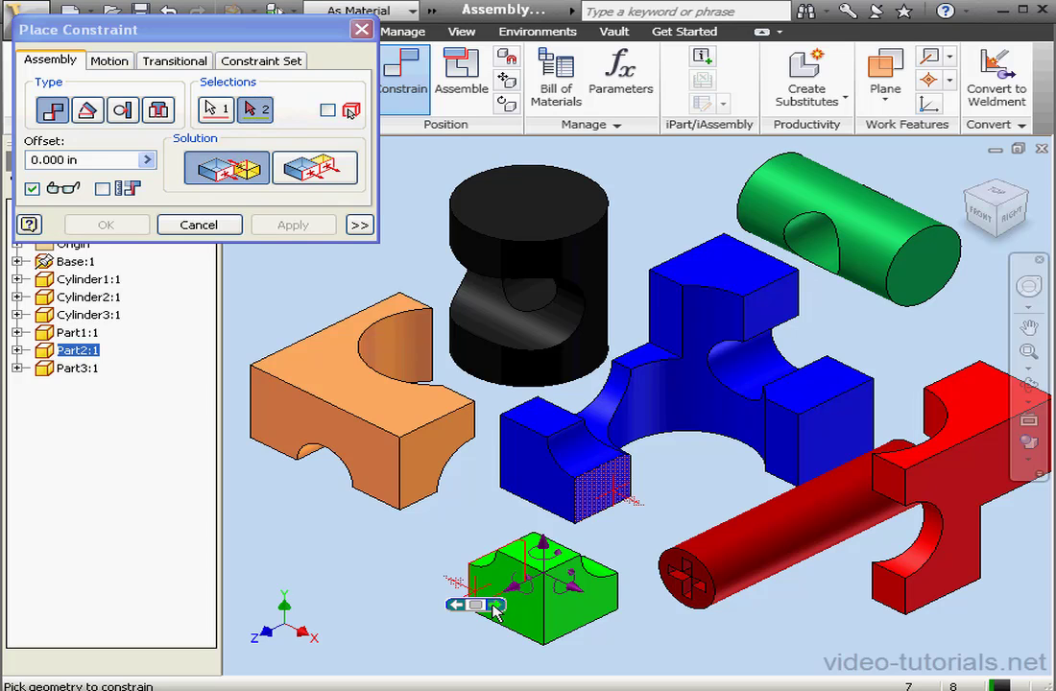
left_click(478, 607)
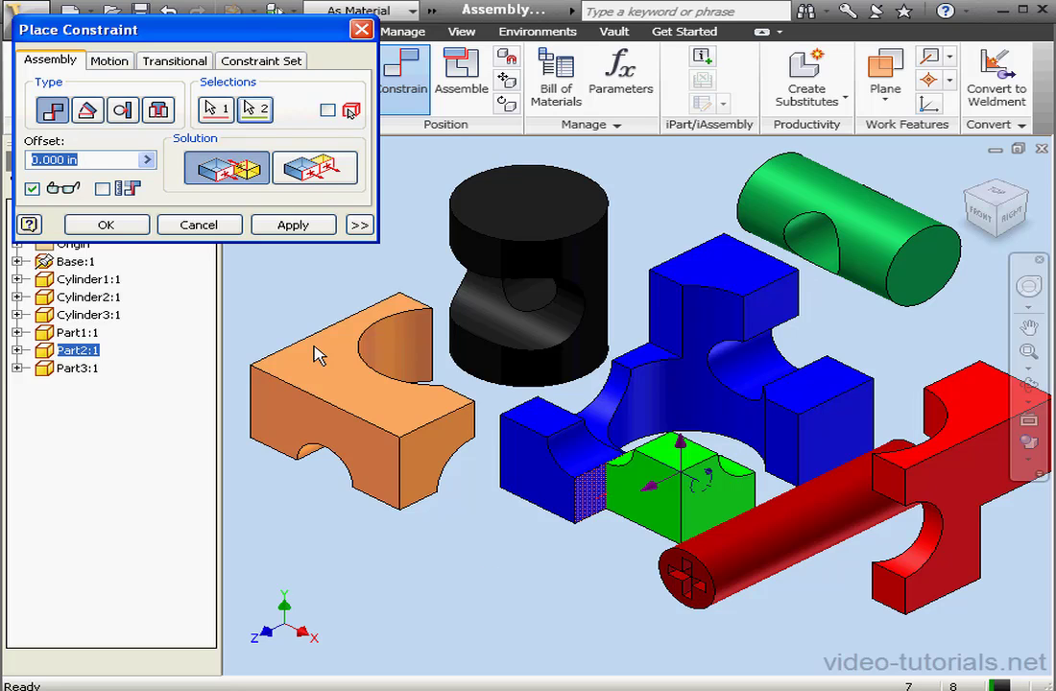
left_click(329, 177)
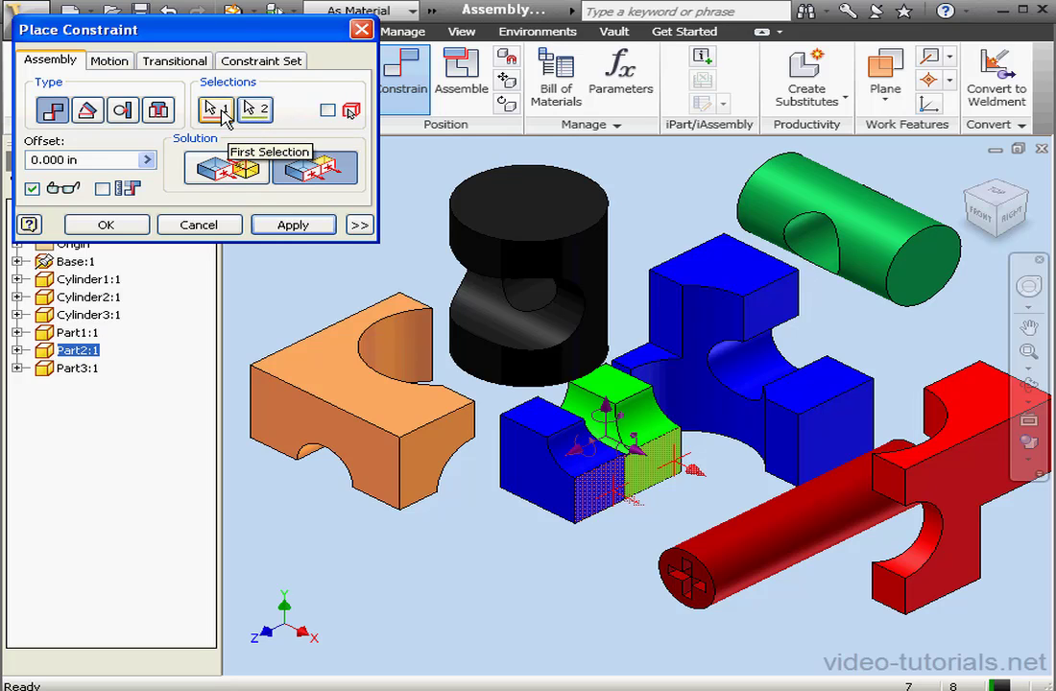
left_click(220, 111)
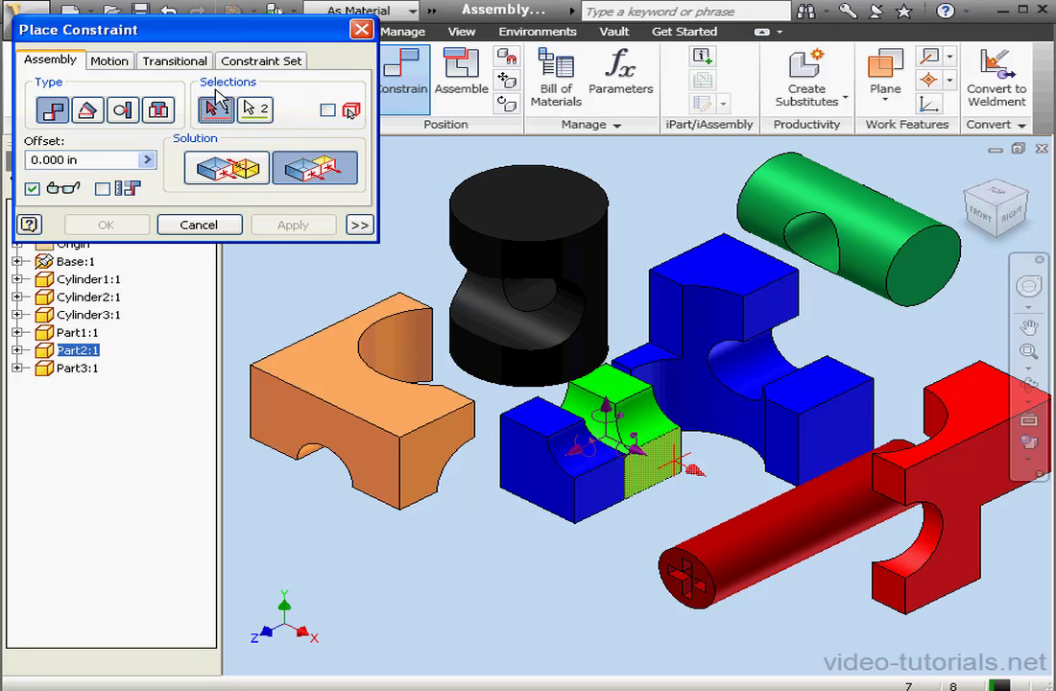
left_click(605, 494)
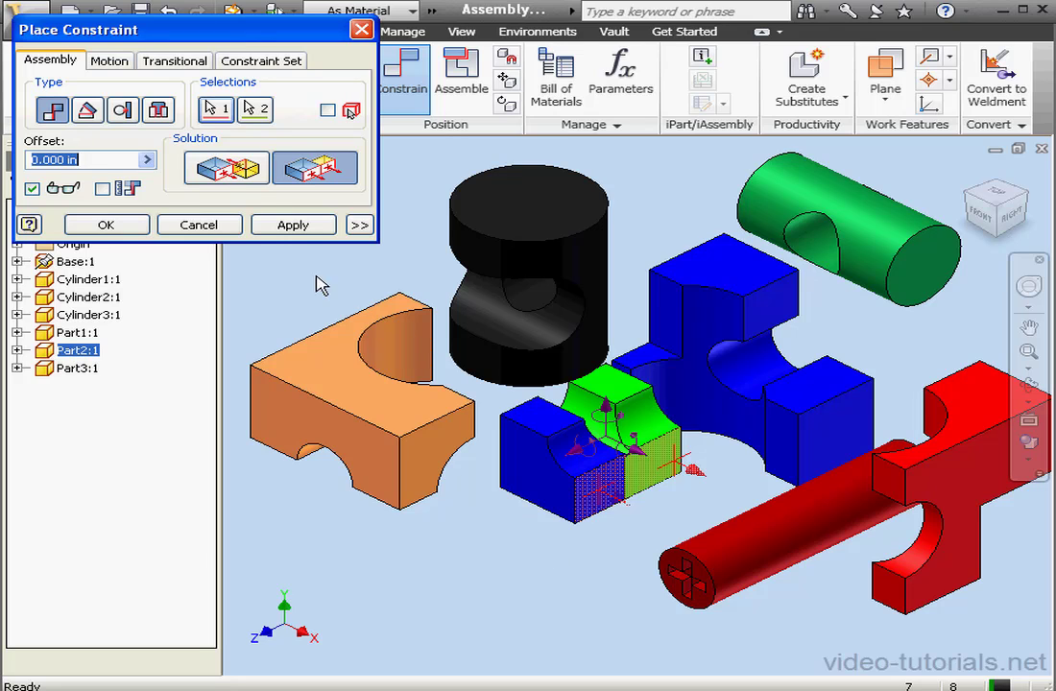
left_click(234, 173)
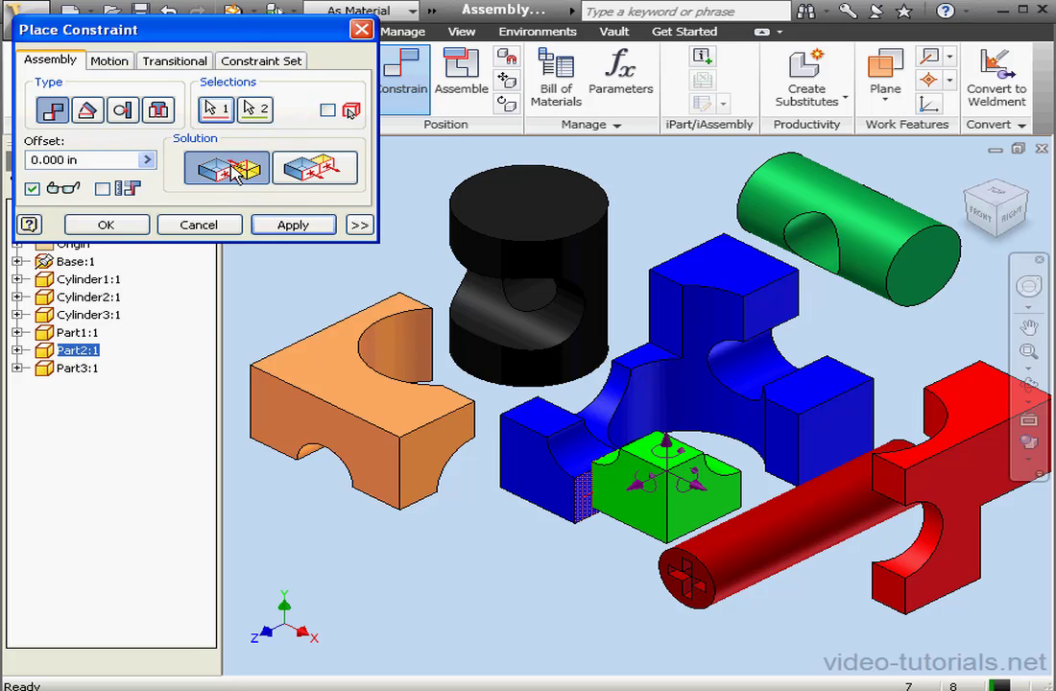
left_click(291, 226)
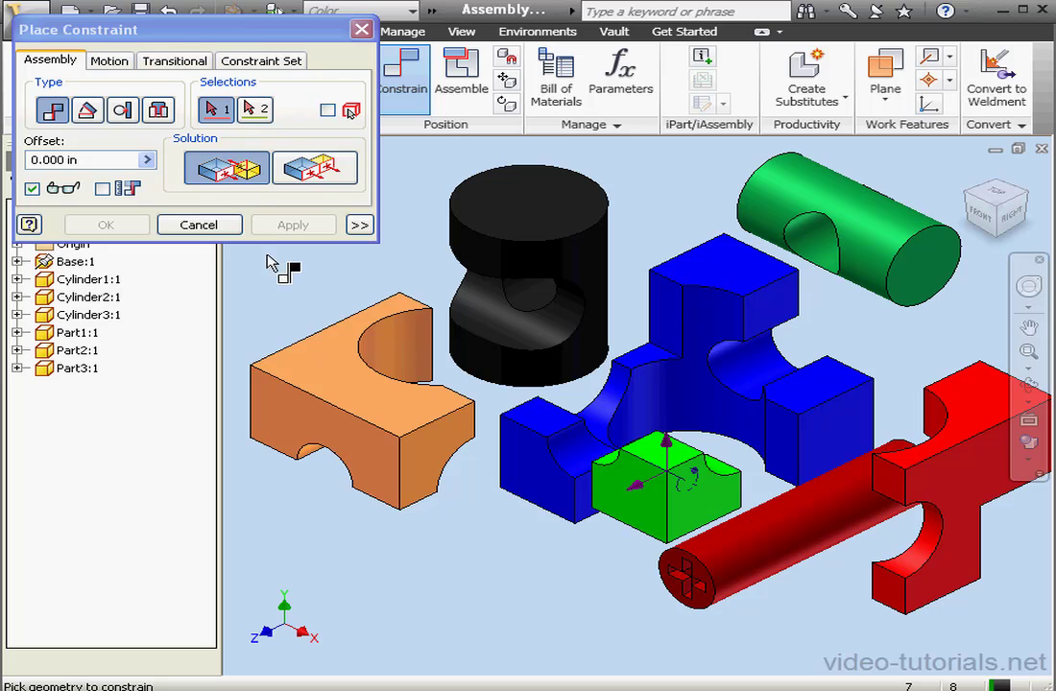
left_click(223, 226)
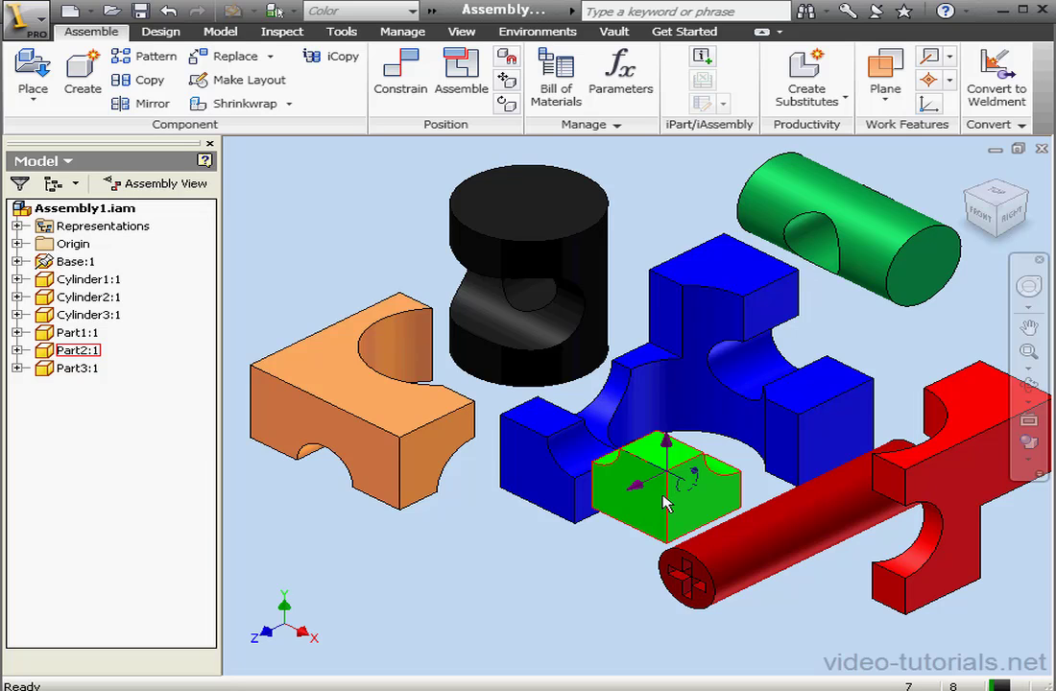
Step: Slide the green block toward the base and expand Part2:1 and Base:1 to reveal Mate:1
left_click_drag(695, 507, 668, 514)
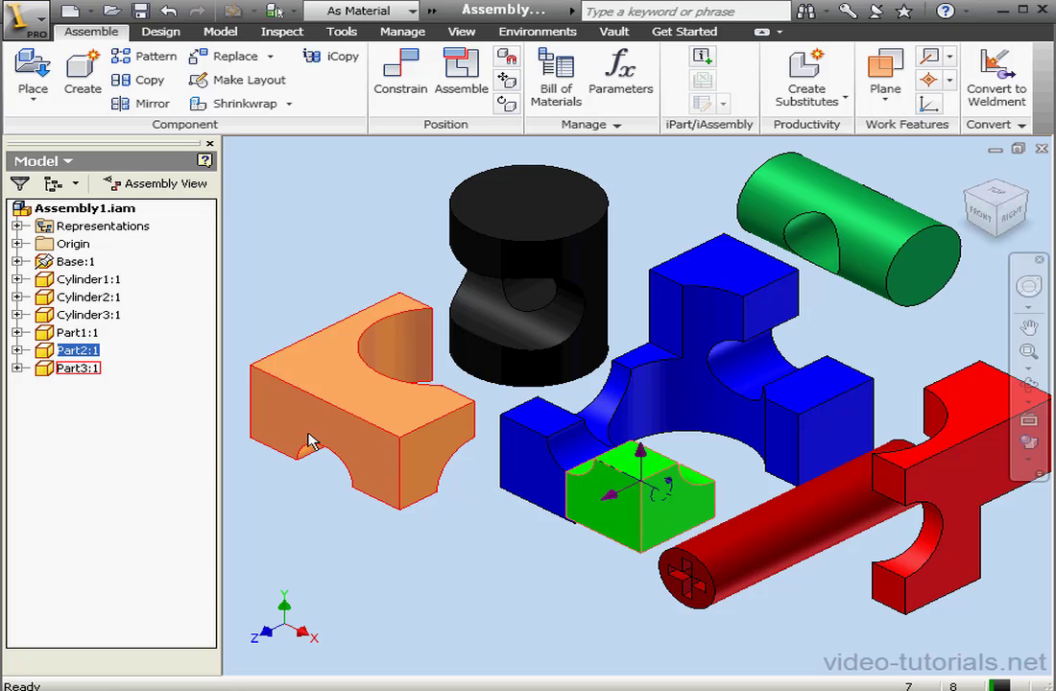
left_click(16, 350)
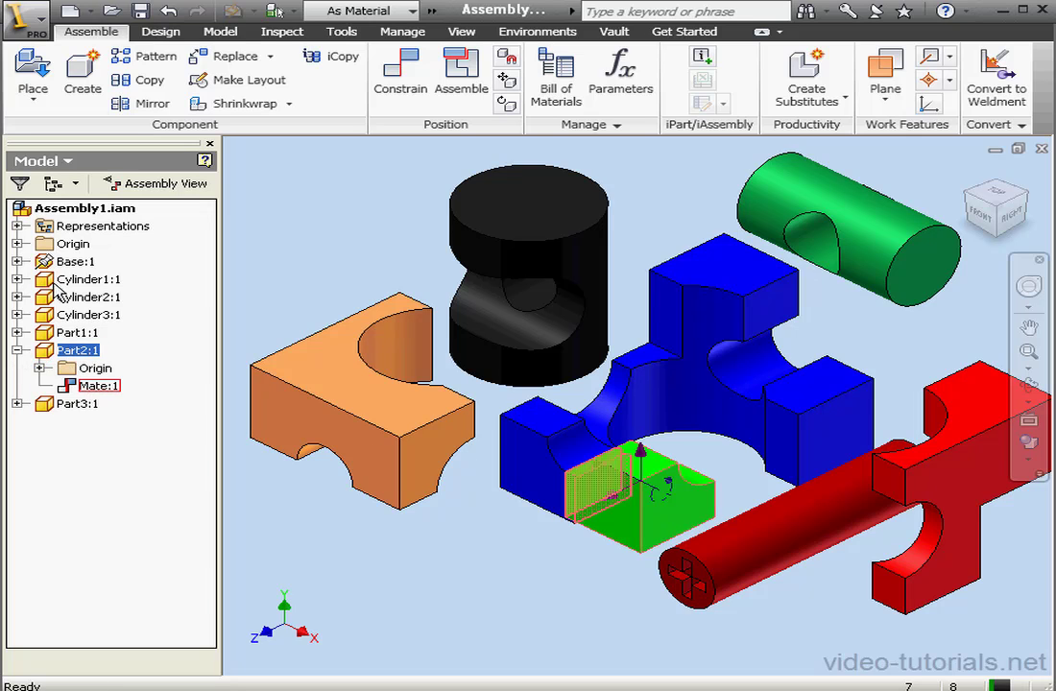
left_click(18, 261)
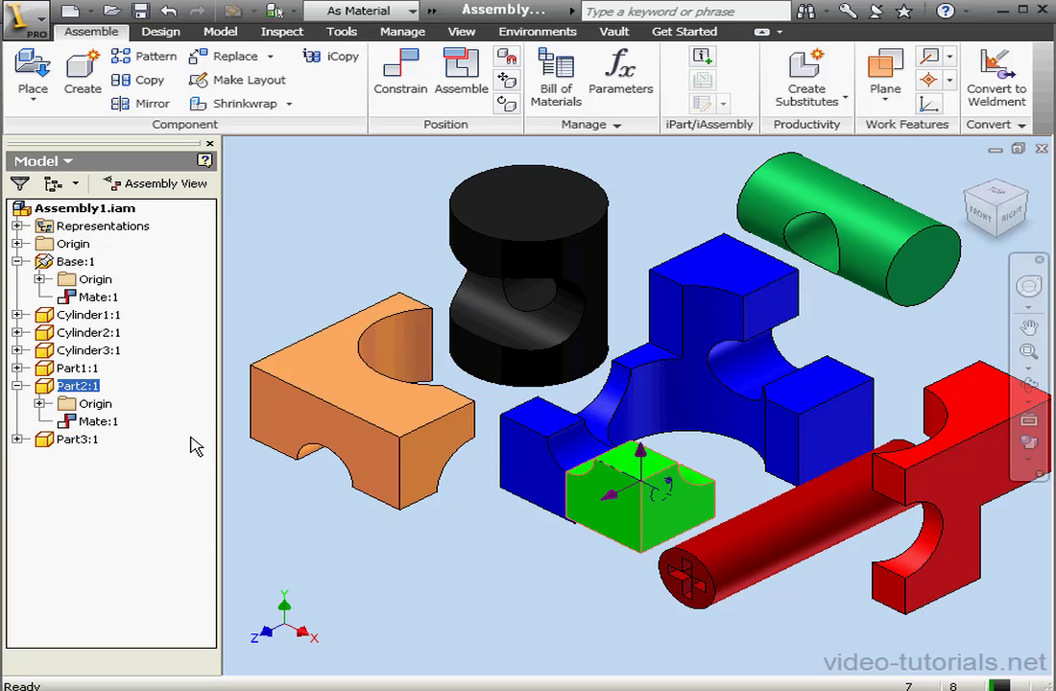
Step: Flush the blue base's top face with the green block's top face, then drag to test
left_click(423, 83)
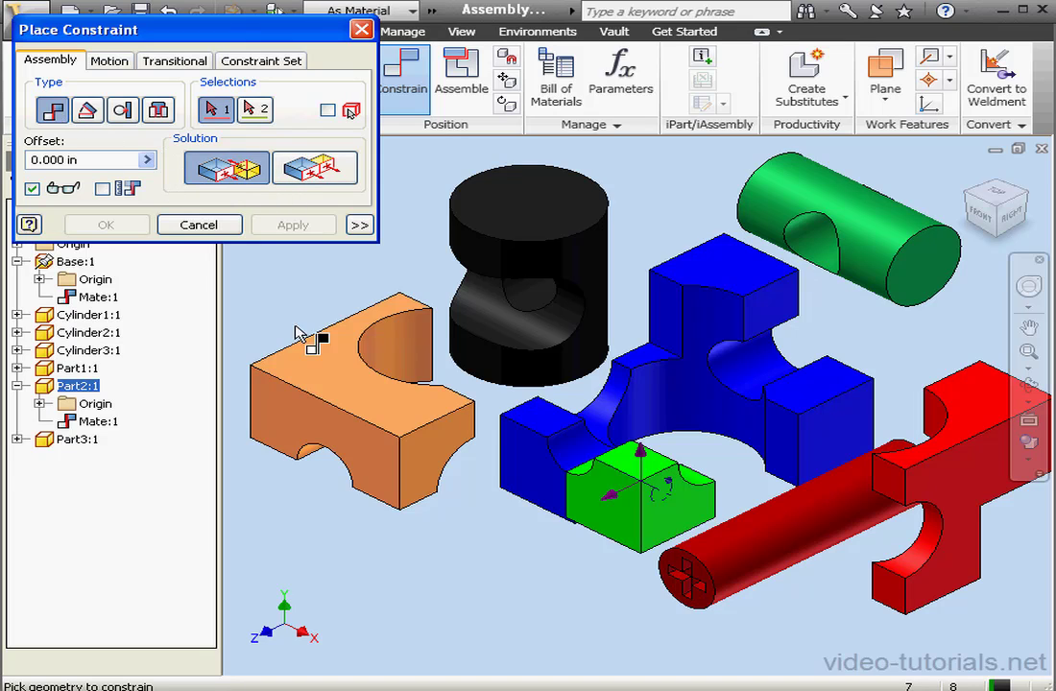
left_click(551, 422)
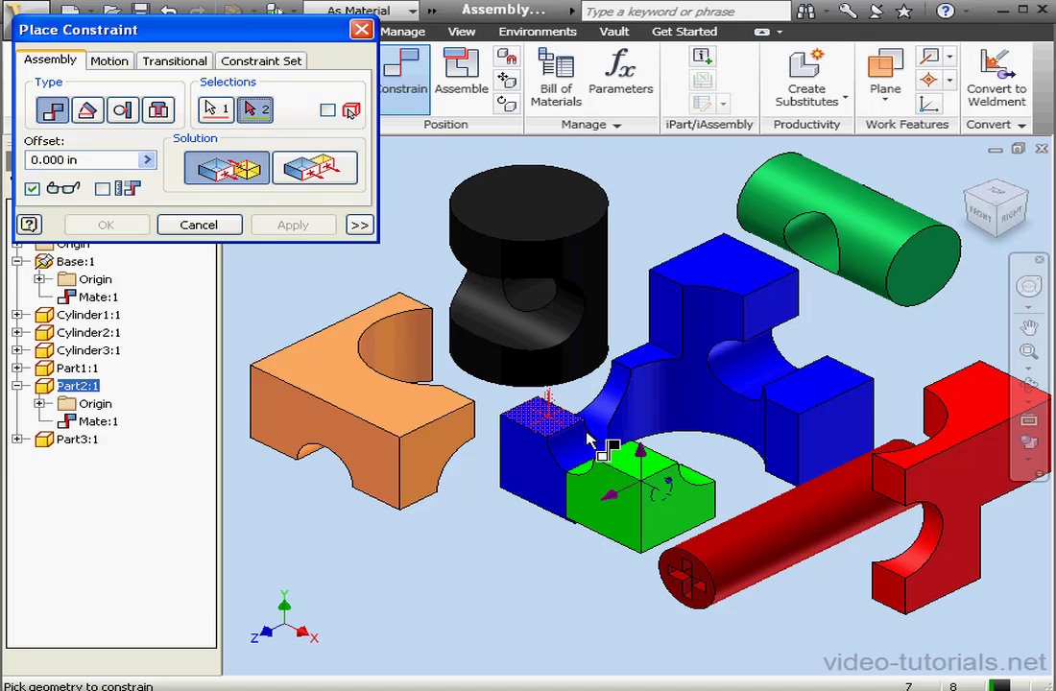
left_click(628, 469)
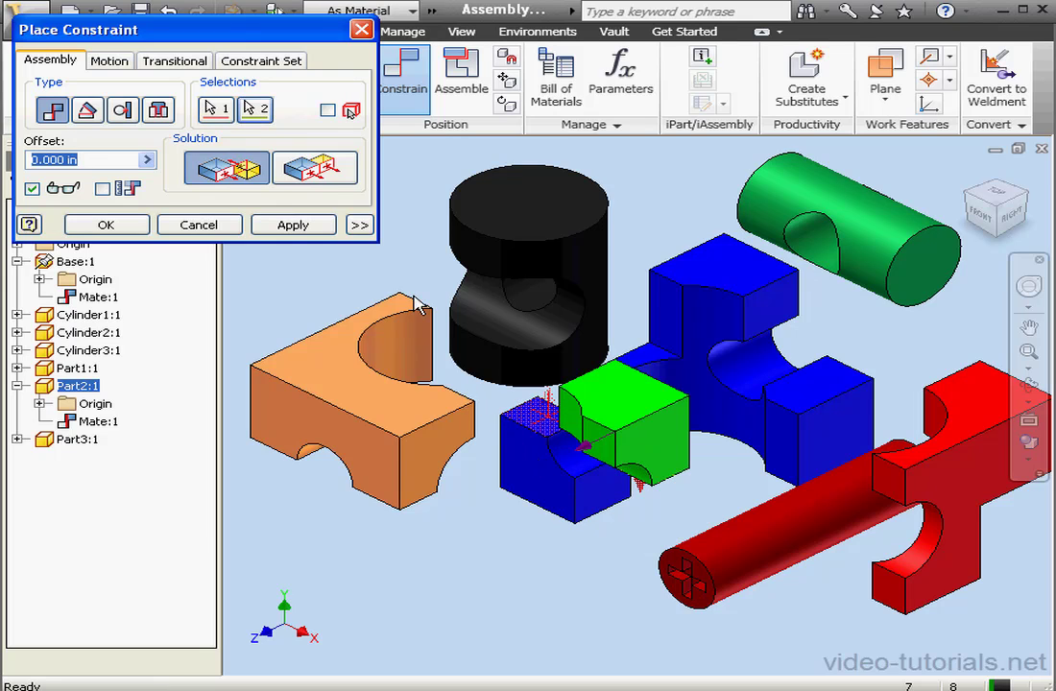
left_click(327, 173)
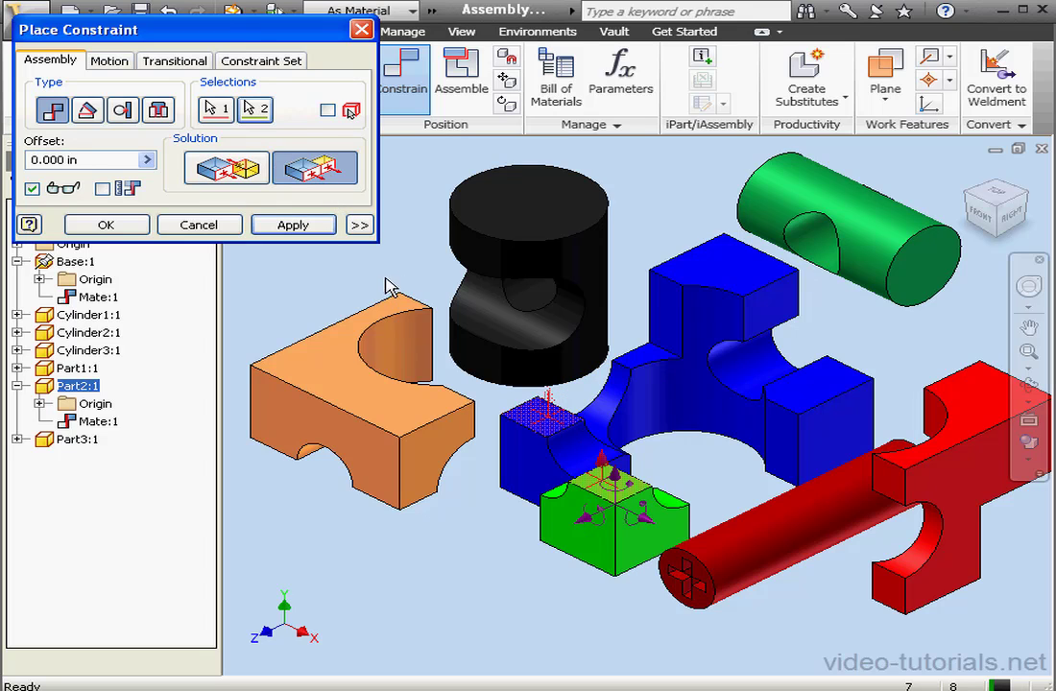
left_click(309, 225)
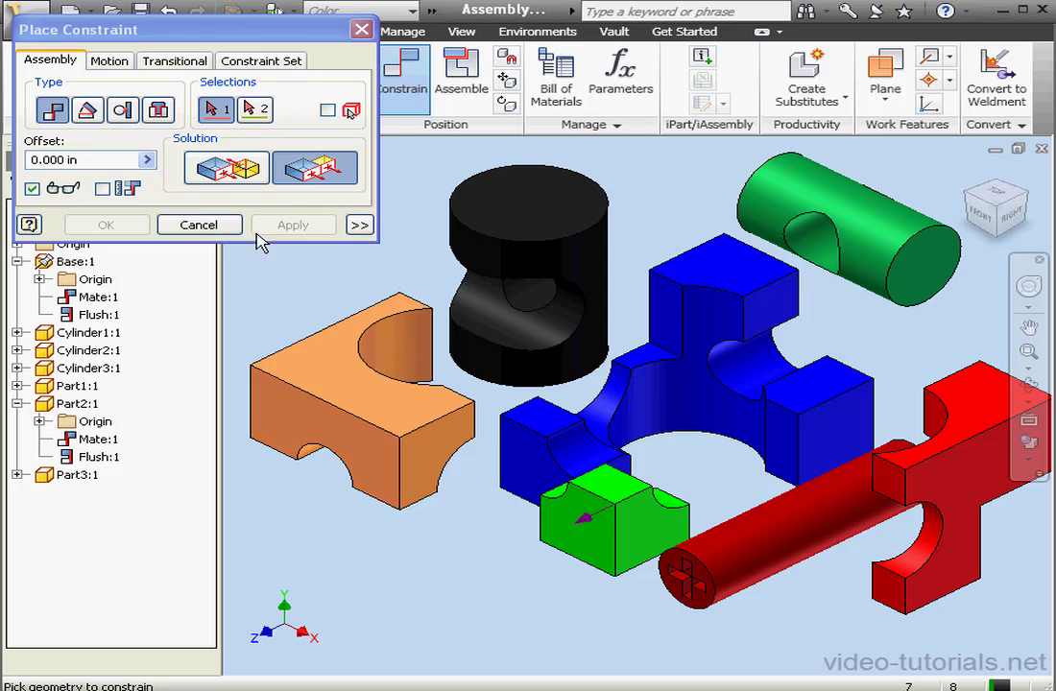
left_click(231, 225)
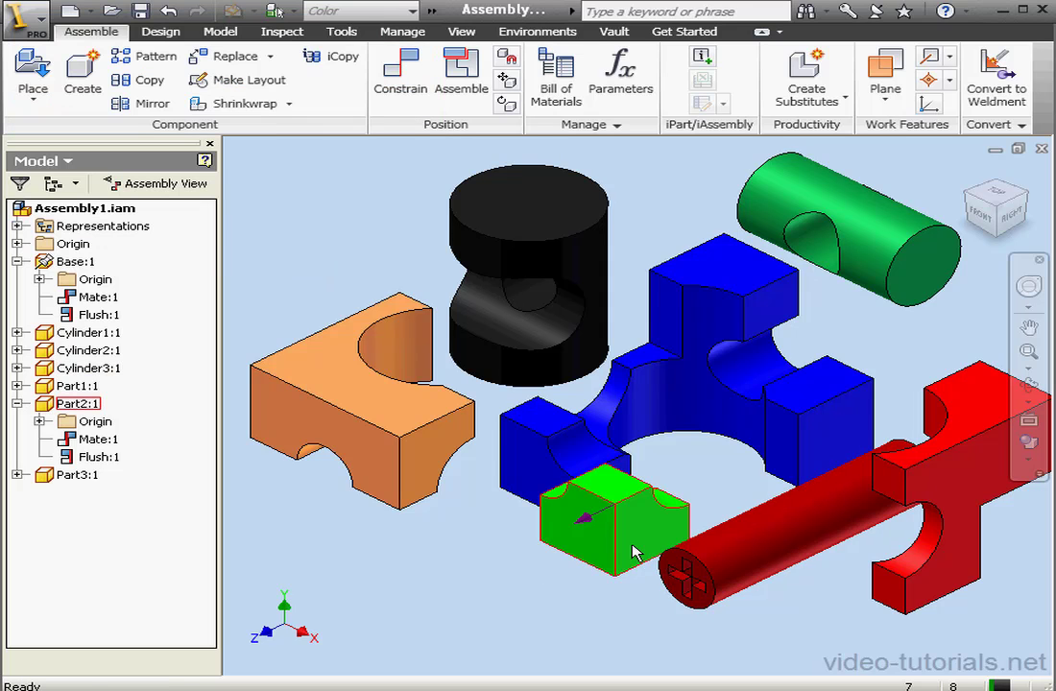
left_click_drag(632, 552, 633, 521)
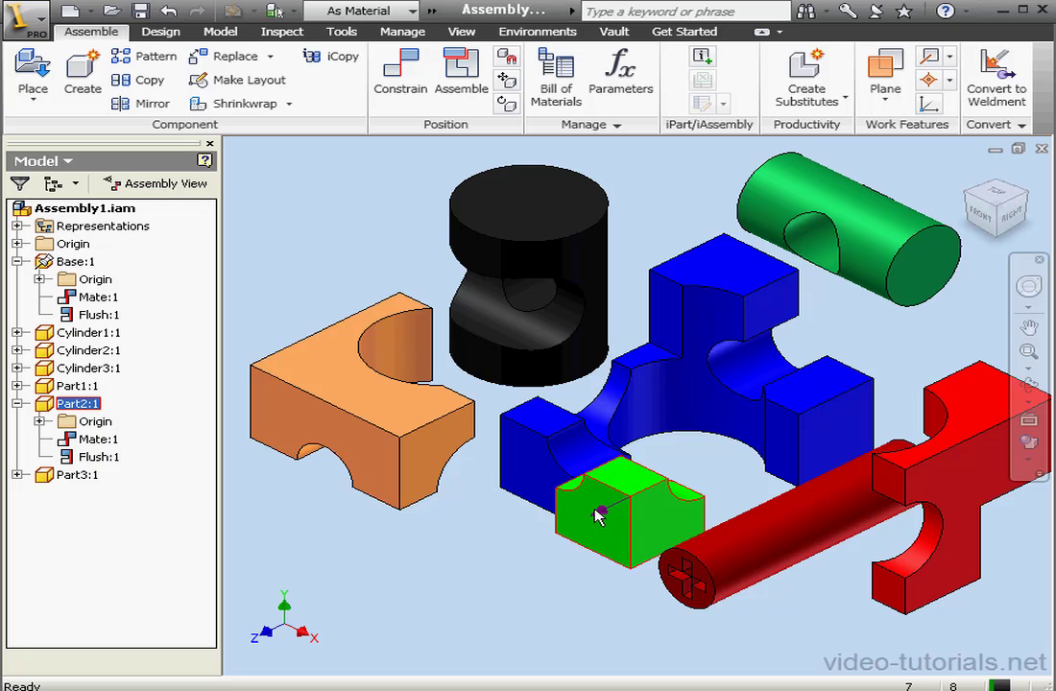
Step: Attempt a Mate between the blue part's end face and the green block's face, triggering a conflict warning
left_click(403, 88)
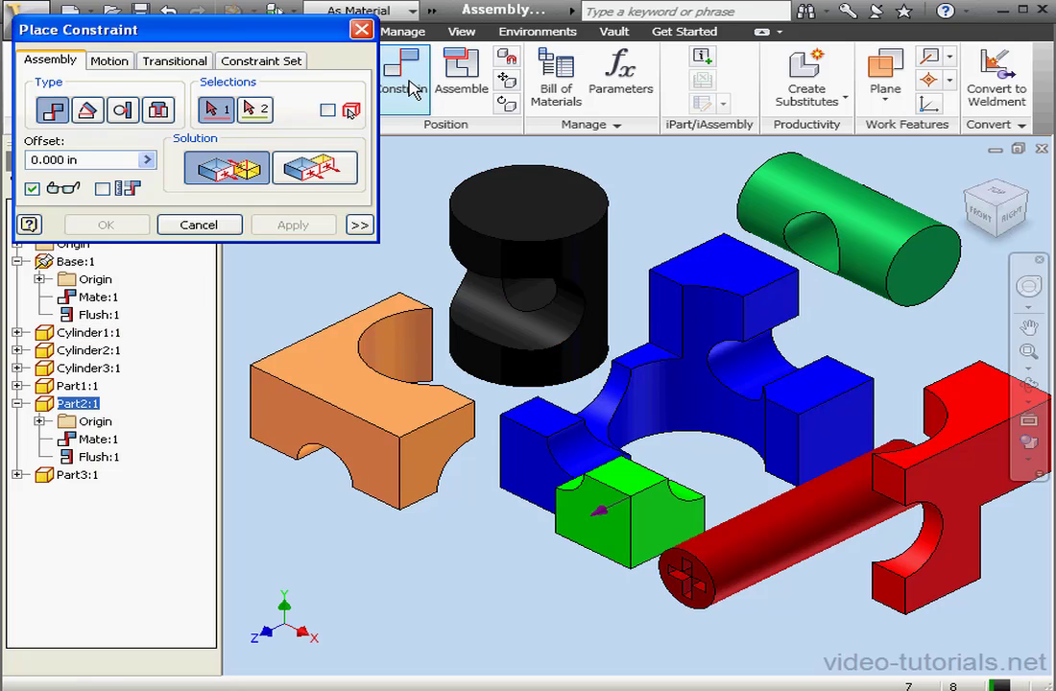
left_click(535, 467)
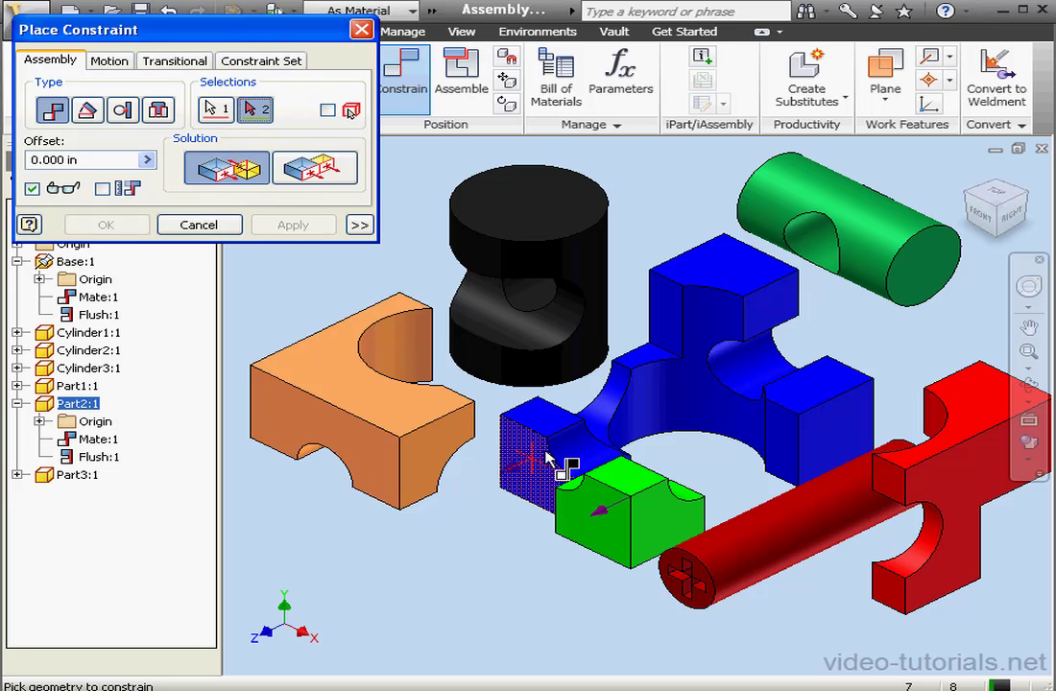
left_click(617, 534)
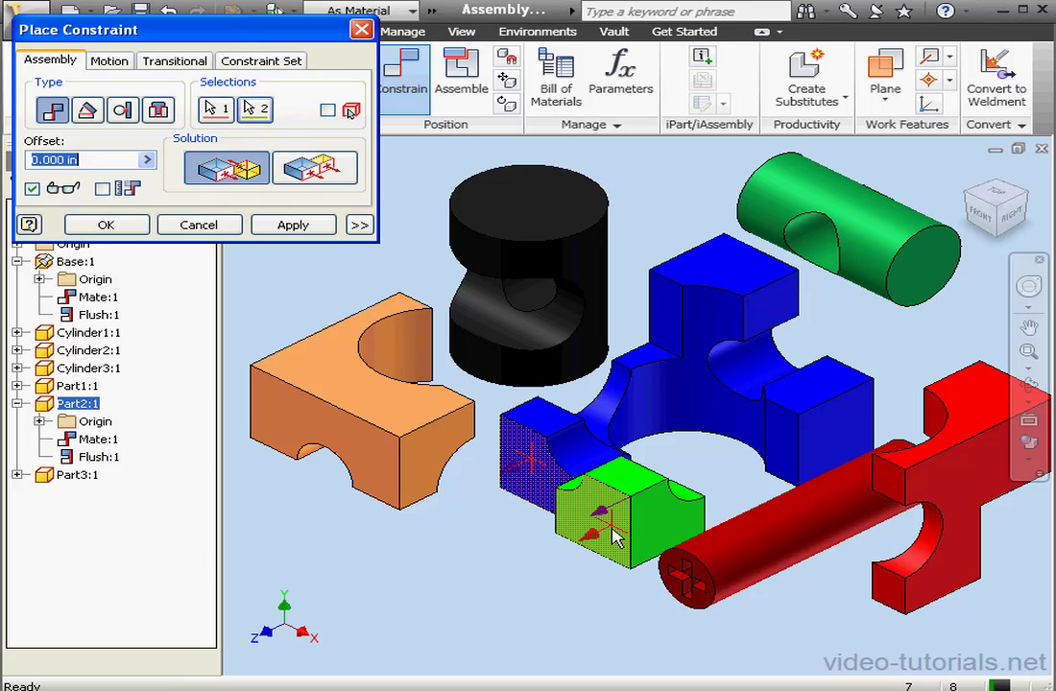
left_click(300, 226)
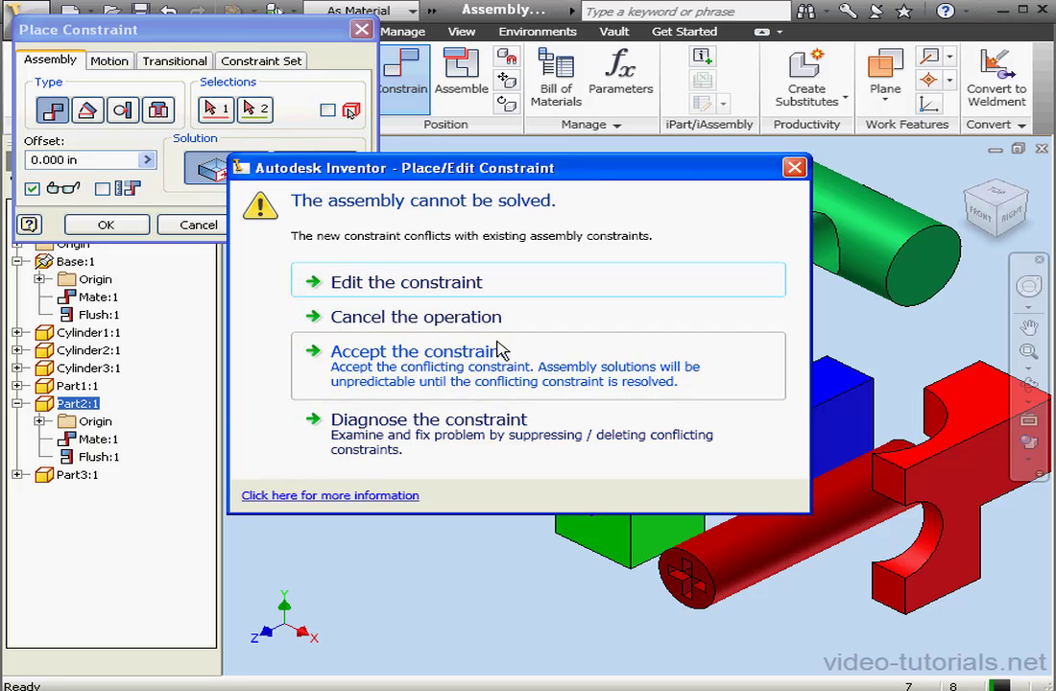
Step: Change the conflicting constraint to Flush with a 0.25 in offset, creating Flush:2
left_click(449, 293)
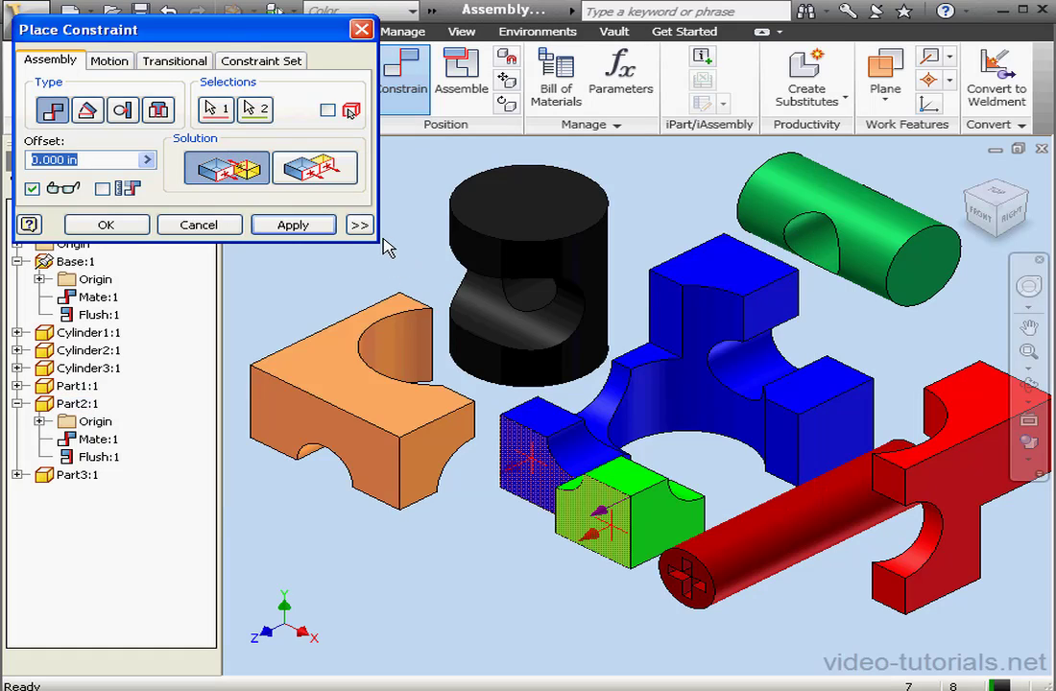
left_click(317, 171)
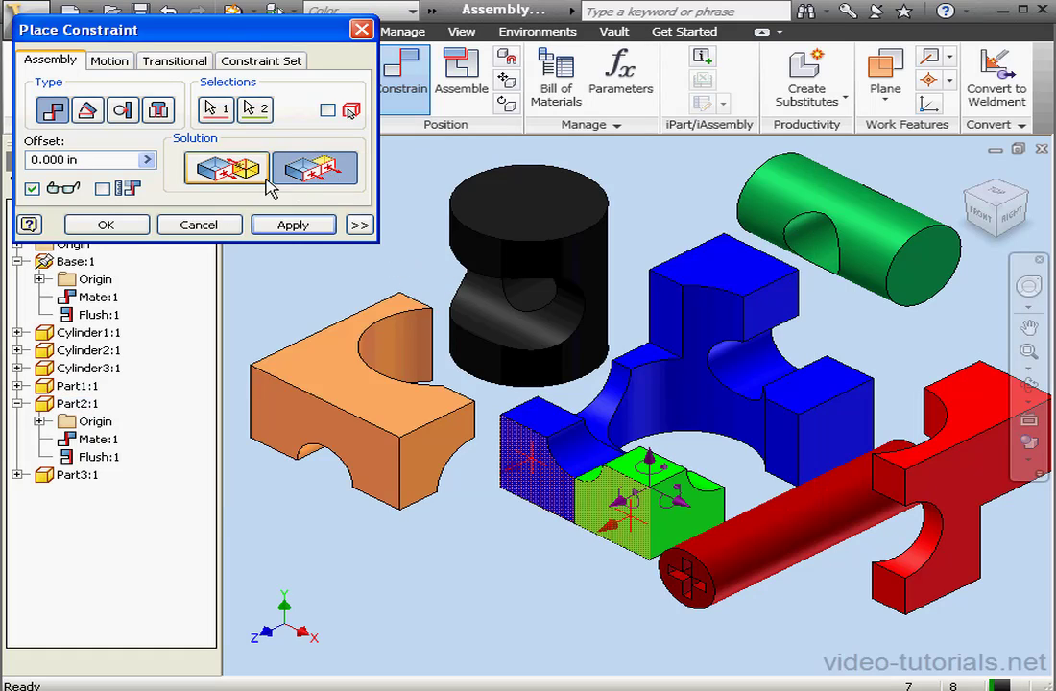
left_click_drag(82, 159, 48, 158)
type("25")
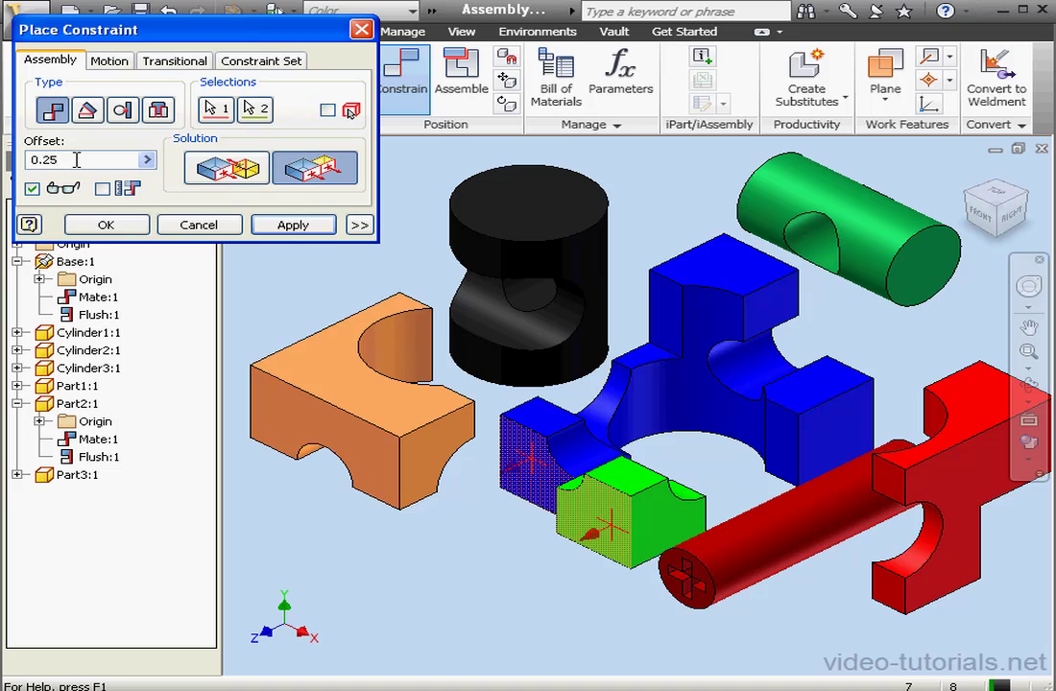
left_click(288, 227)
left_click(199, 225)
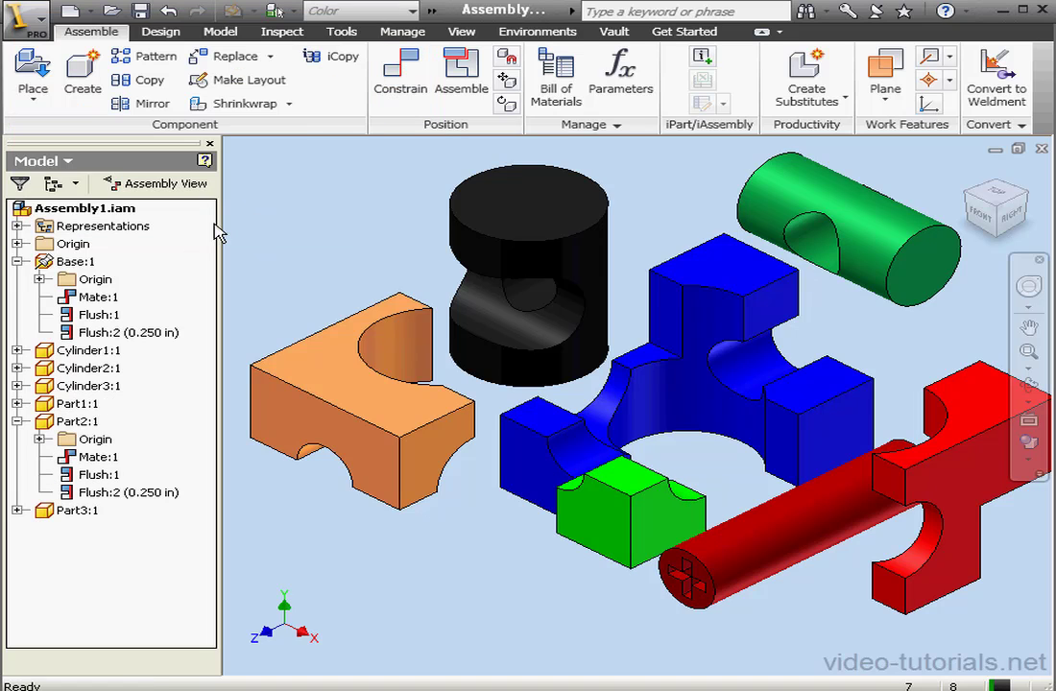
Step: Change Flush:2's offset in Edit Dimension from 0.25 in to -0.25 in
double_click(131, 493)
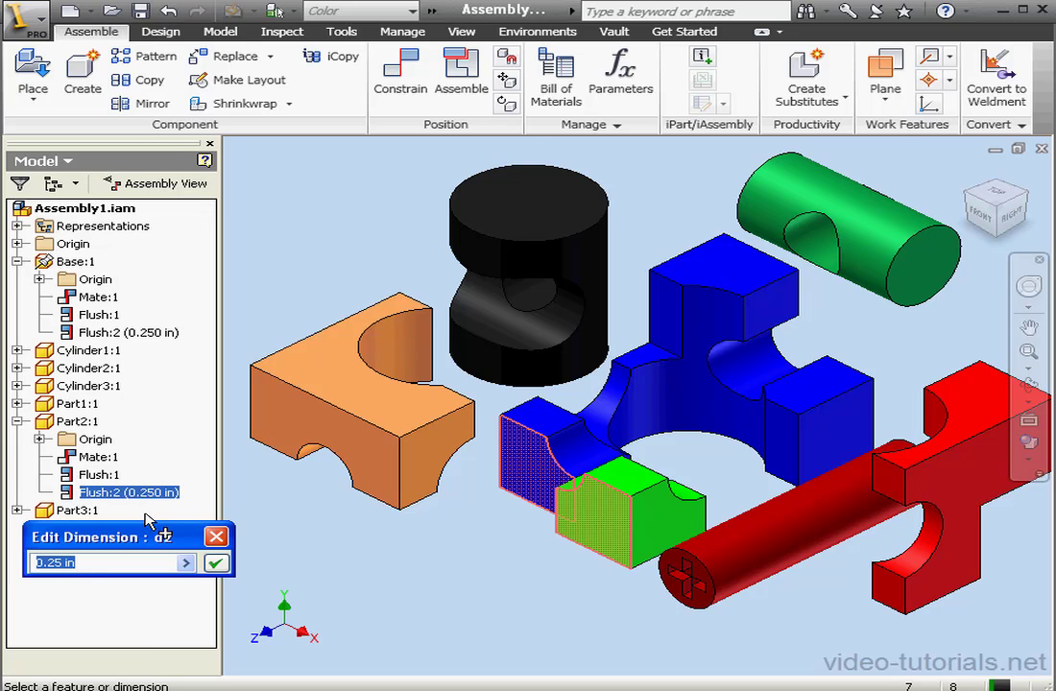
left_click(35, 562)
type("-")
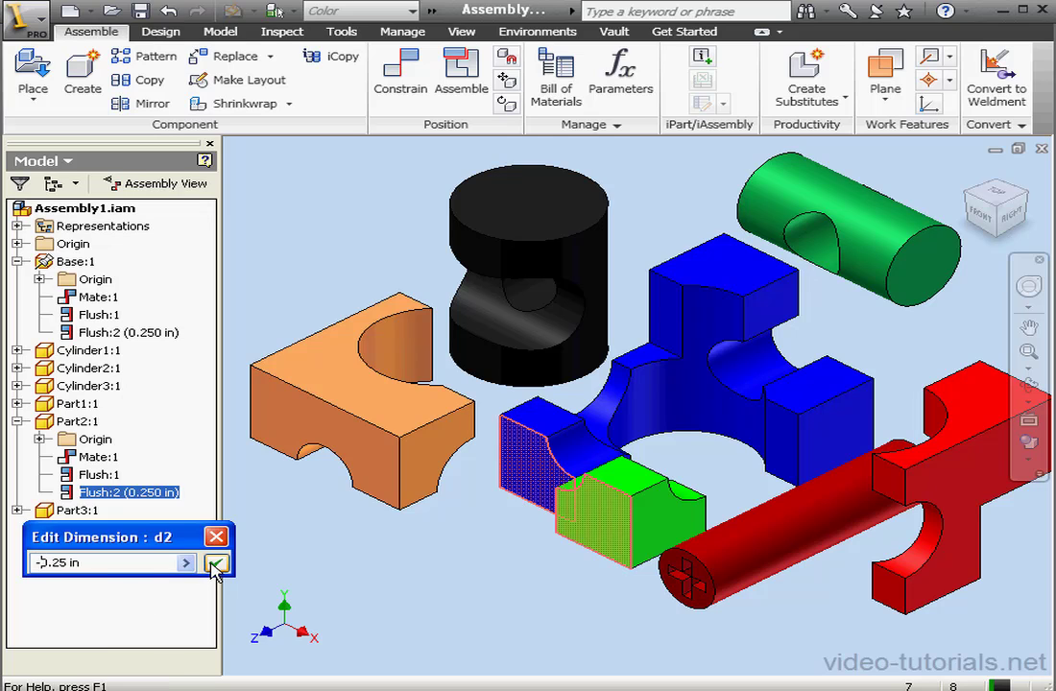
Step: Confirm the -0.25 in offset on Flush:2, then reopen the constraint and leave it unchanged
left_click(215, 565)
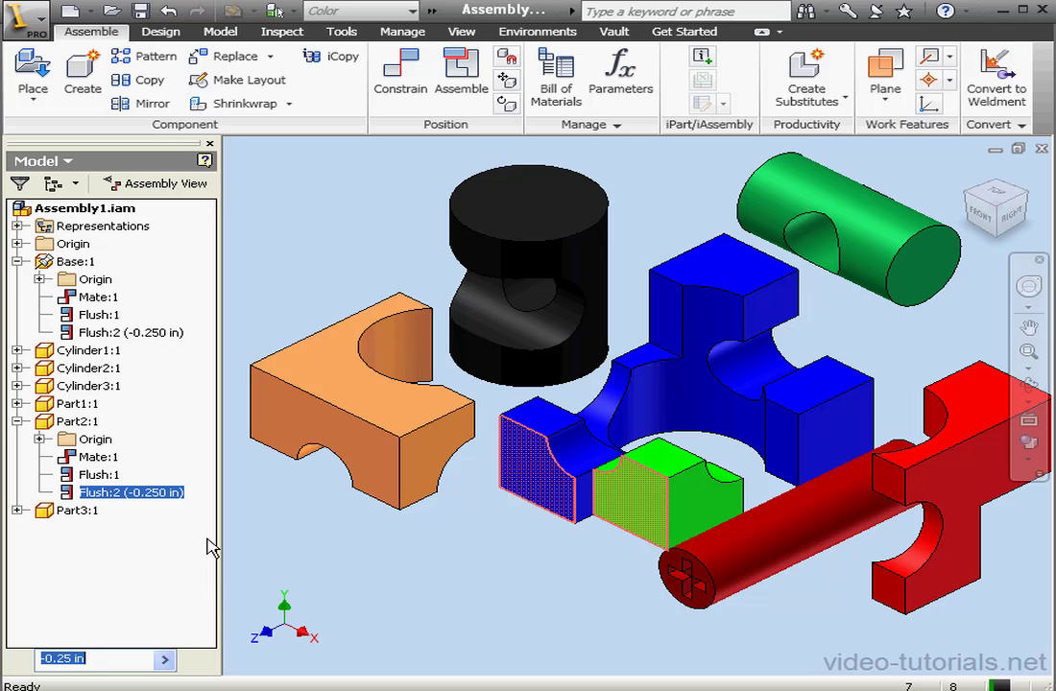
right_click(132, 501)
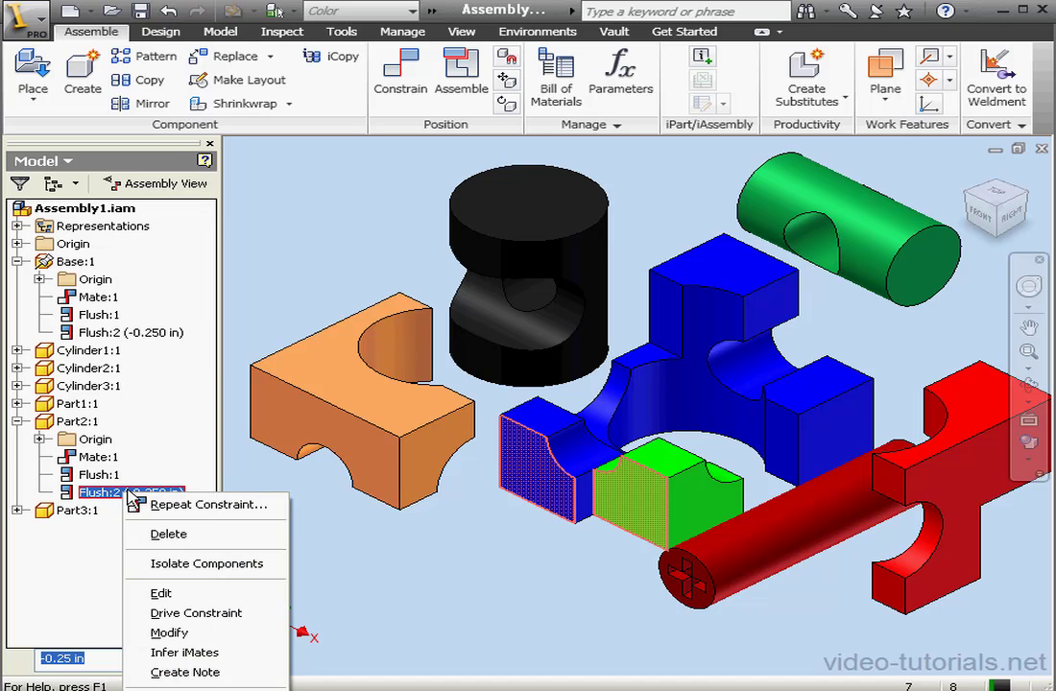
left_click(161, 589)
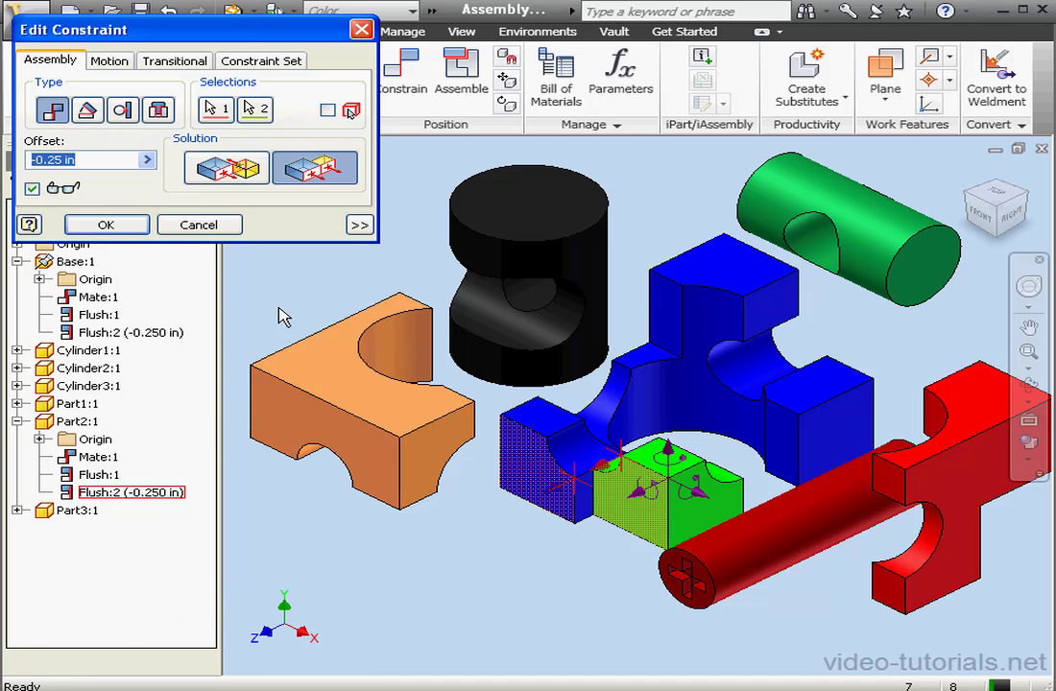
left_click(226, 226)
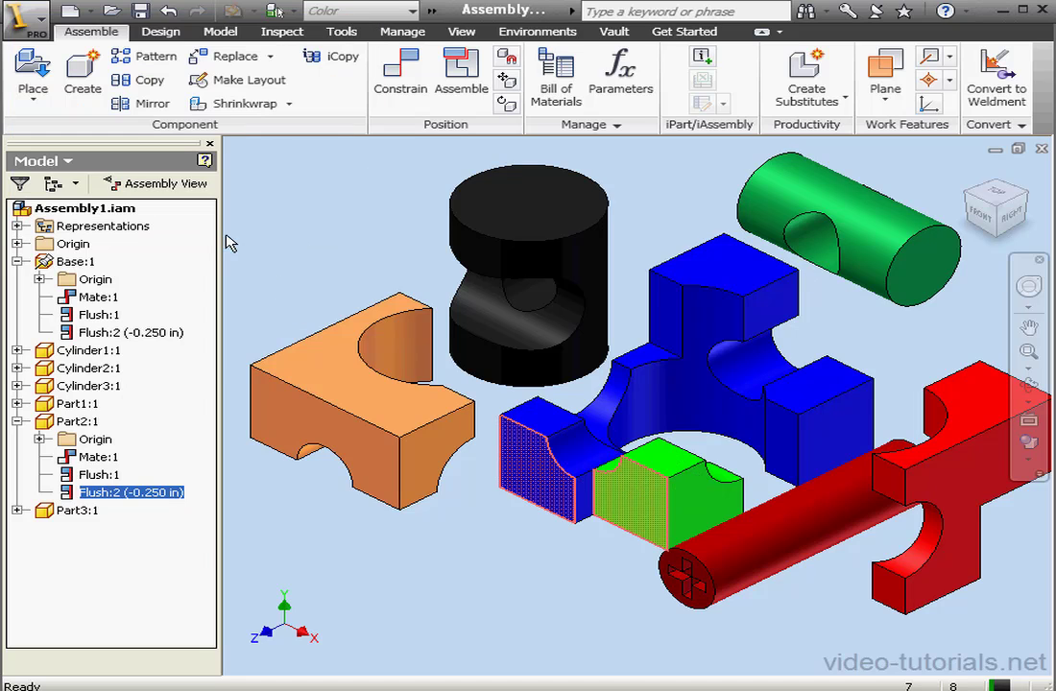
Step: Modify Flush:2's offset dimension to 0 in
right_click(141, 494)
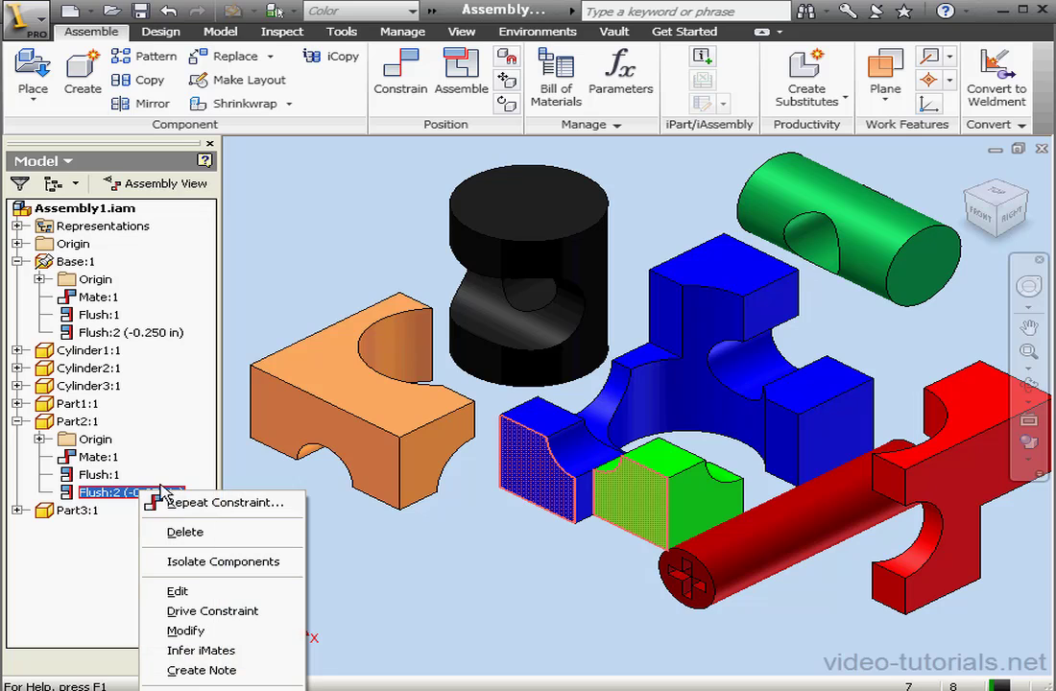
left_click(206, 631)
left_click_drag(220, 666, 343, 464)
left_click(300, 495)
left_click_drag(299, 495, 207, 500)
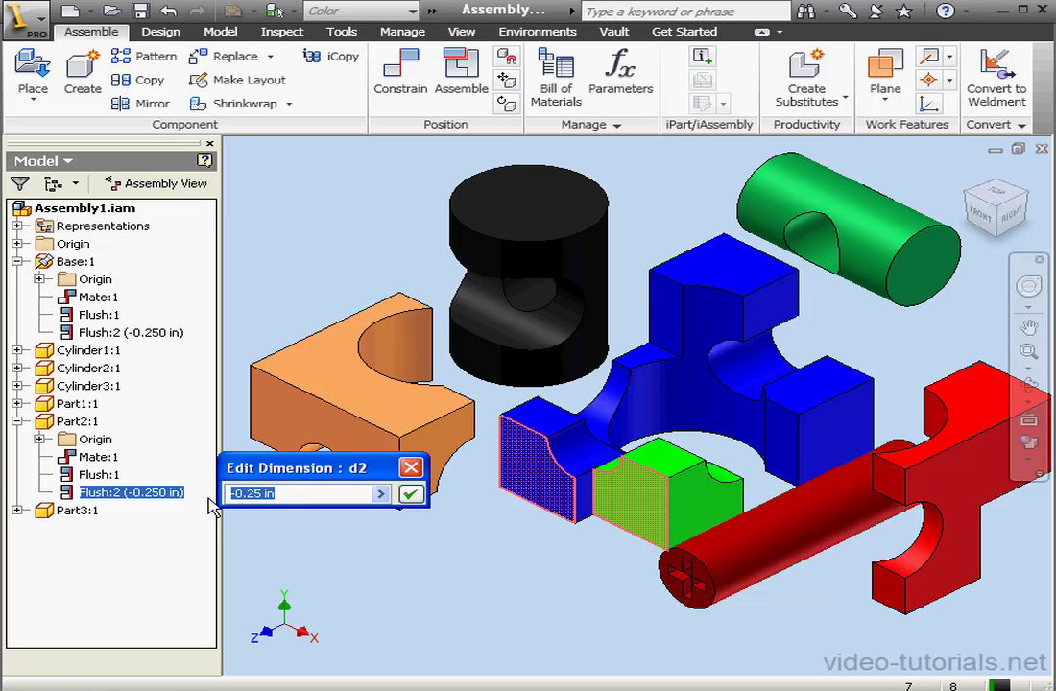
type("0")
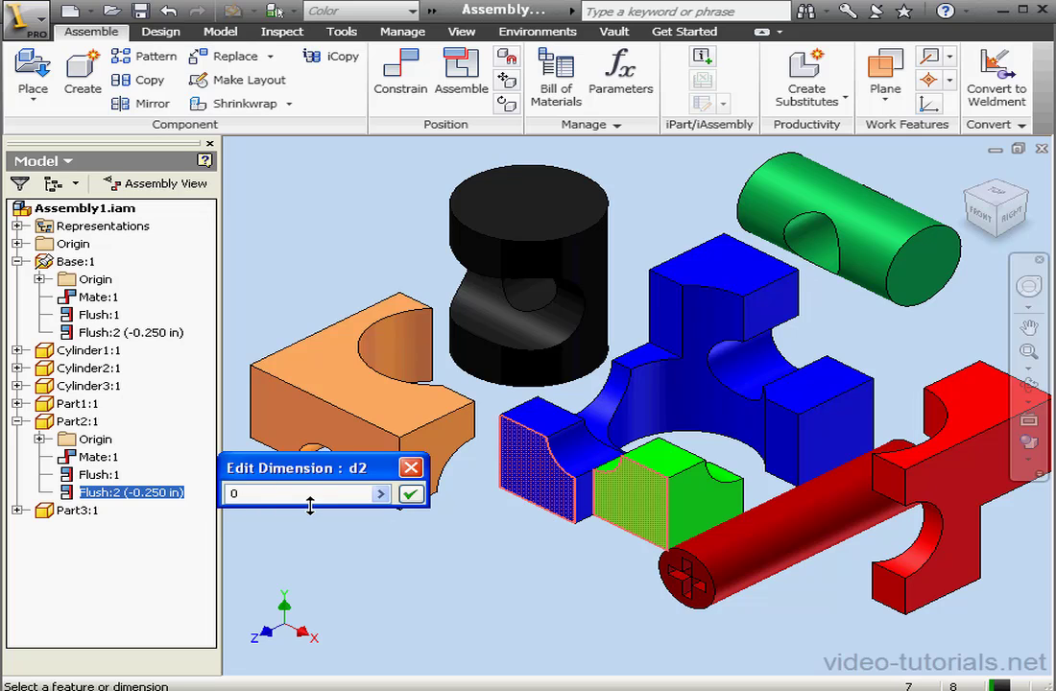
left_click(410, 494)
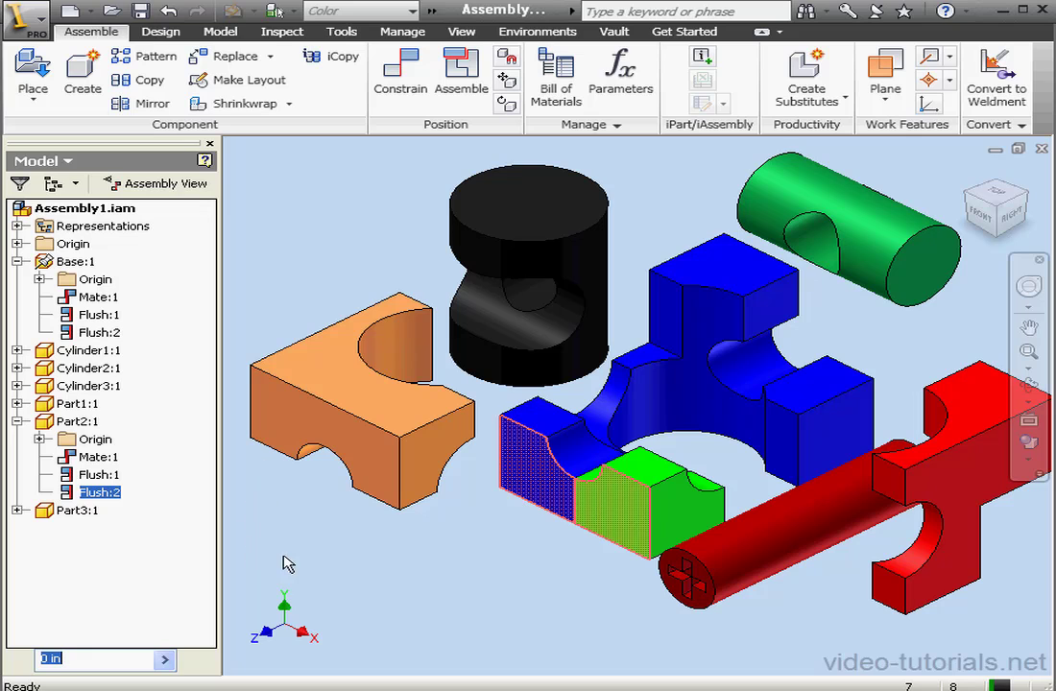
Step: Enable the Degrees of Freedom occurrence property for the red Part1:1
right_click(967, 384)
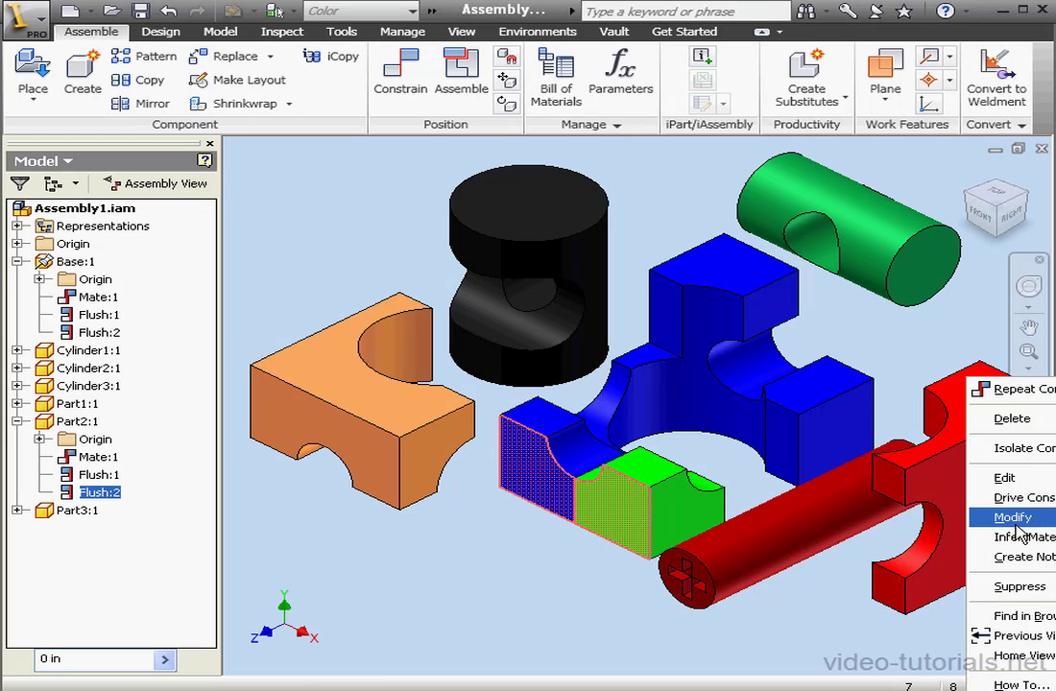
left_click(828, 601)
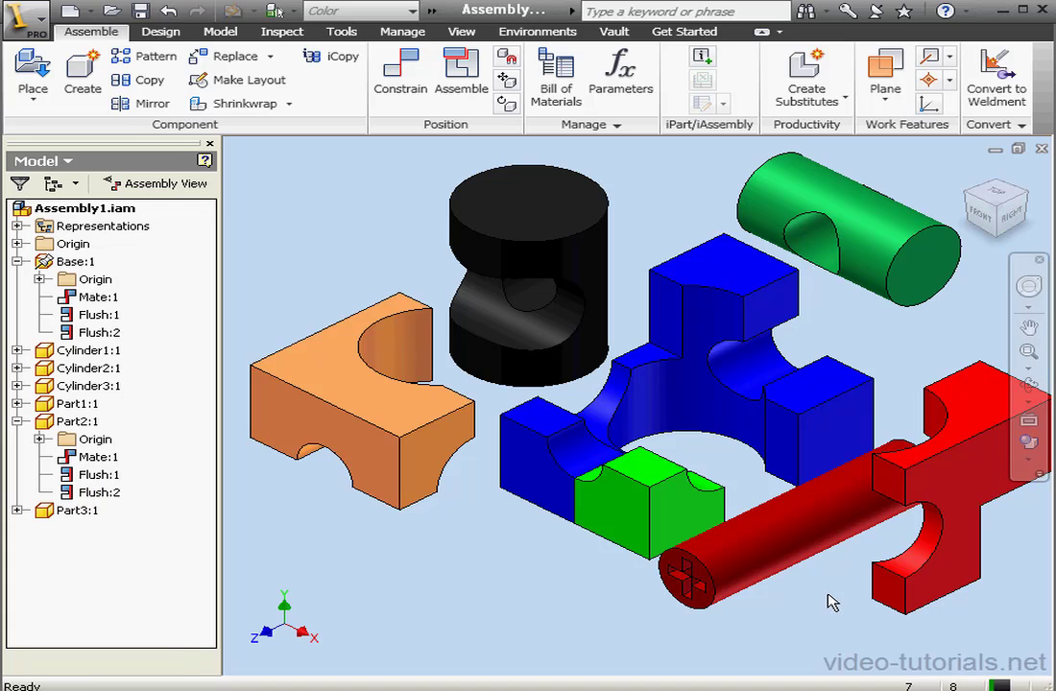
right_click(967, 391)
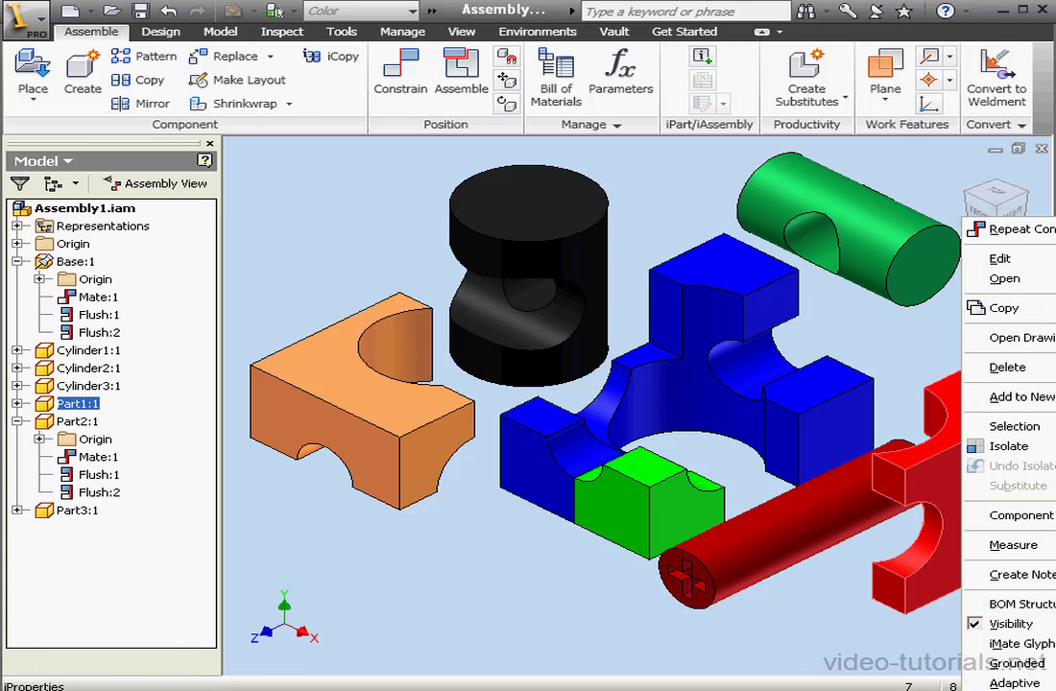
left_click(998, 682)
left_click(645, 76)
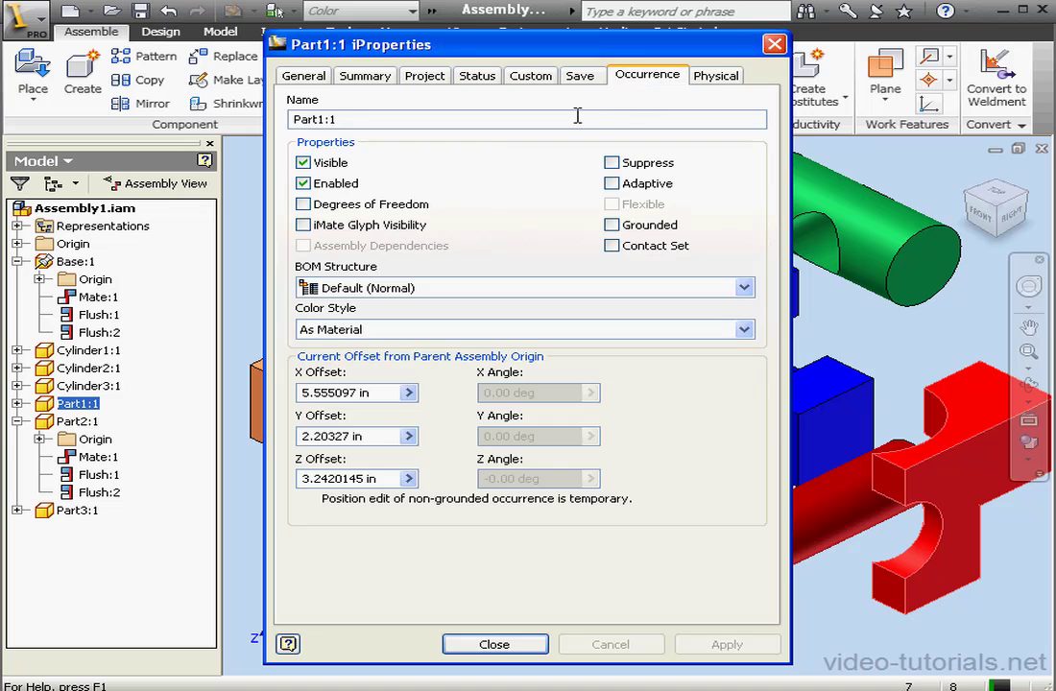
left_click(305, 204)
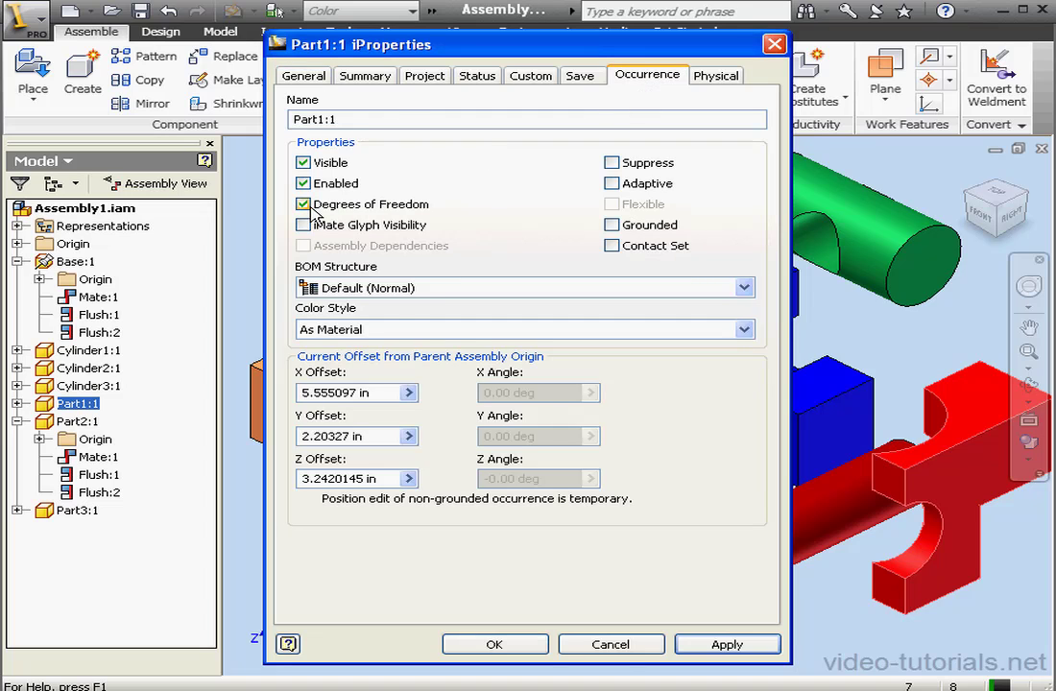
left_click(724, 645)
left_click(490, 646)
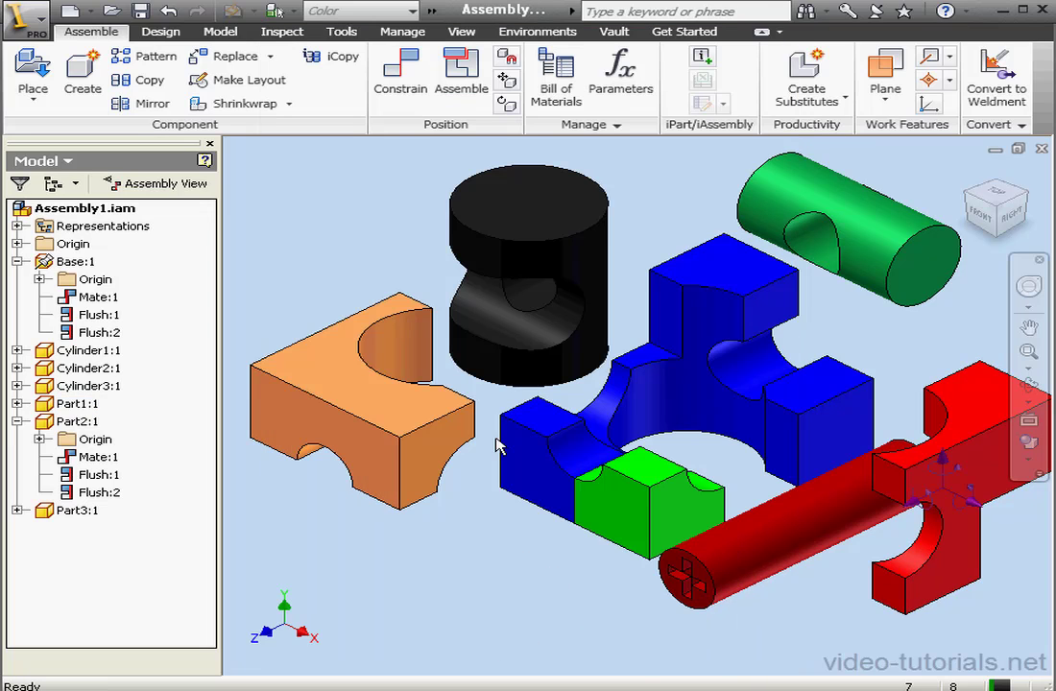
Step: Mate the blue base's top edge with the red part, adding Mate:2
left_click(408, 66)
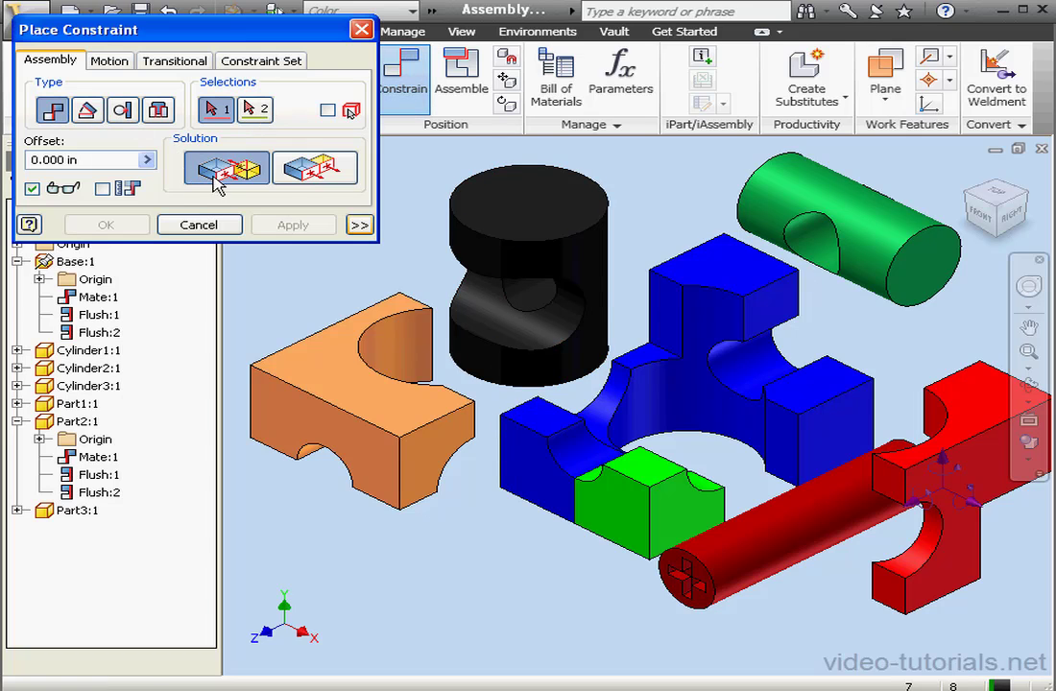
left_click(783, 293)
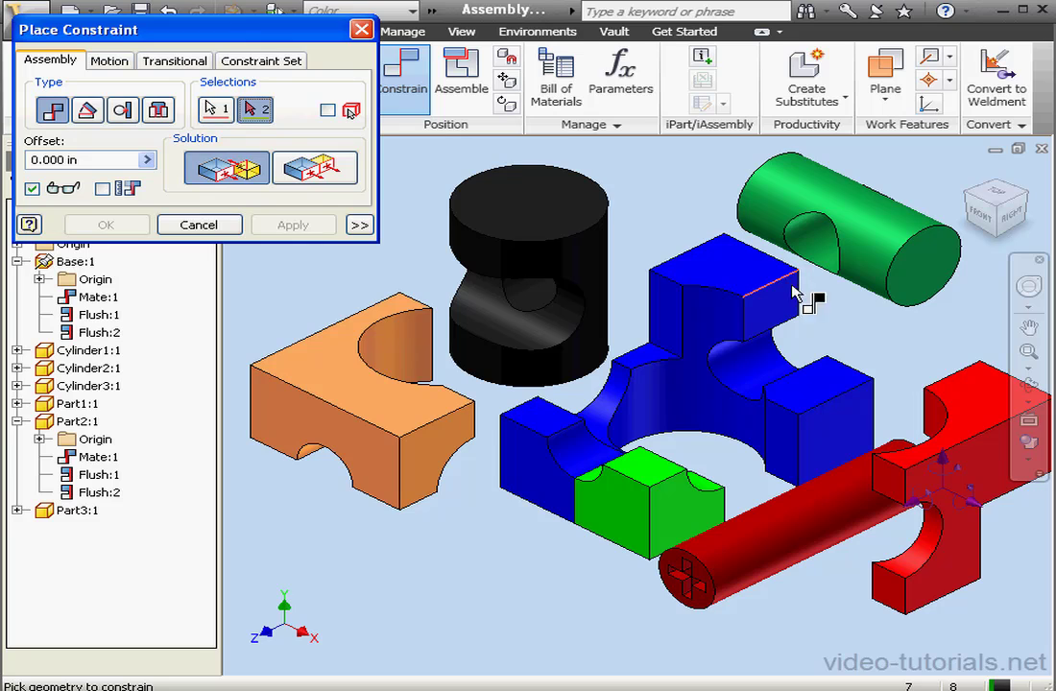
left_click(953, 384)
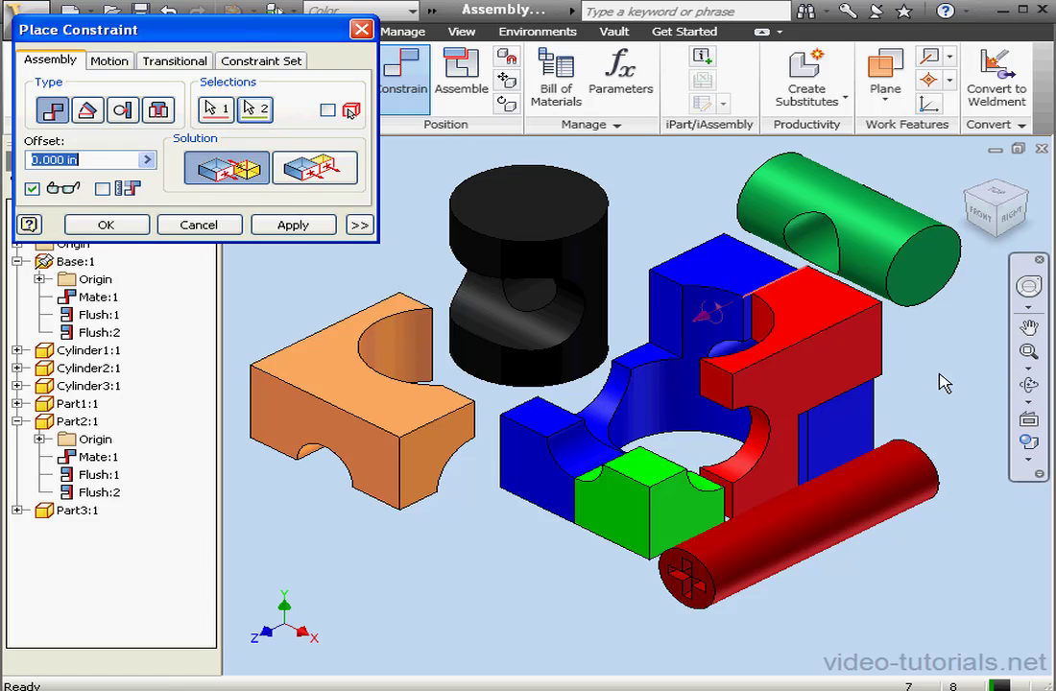
left_click(309, 226)
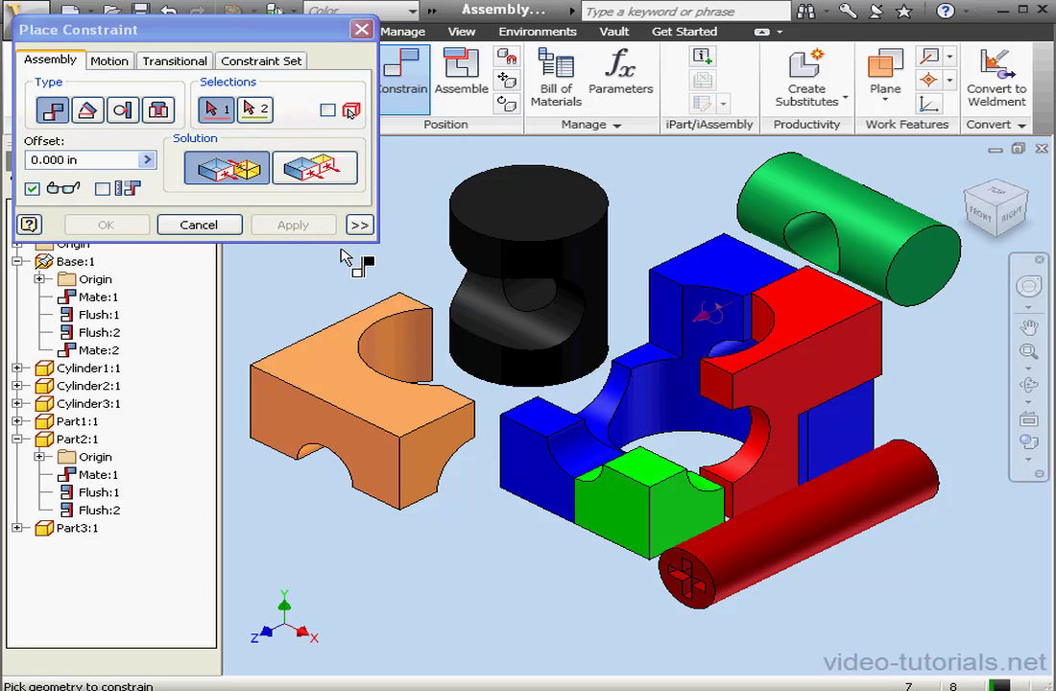
left_click(198, 225)
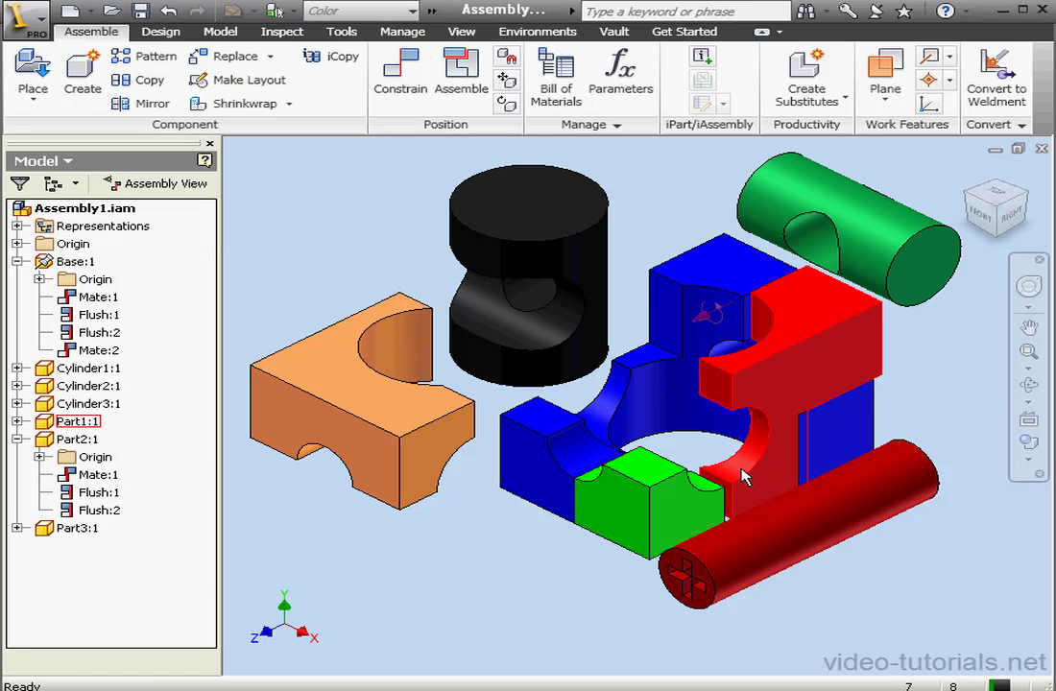
Step: Mate the red block's face against the blue base's face
left_click_drag(779, 484, 874, 485)
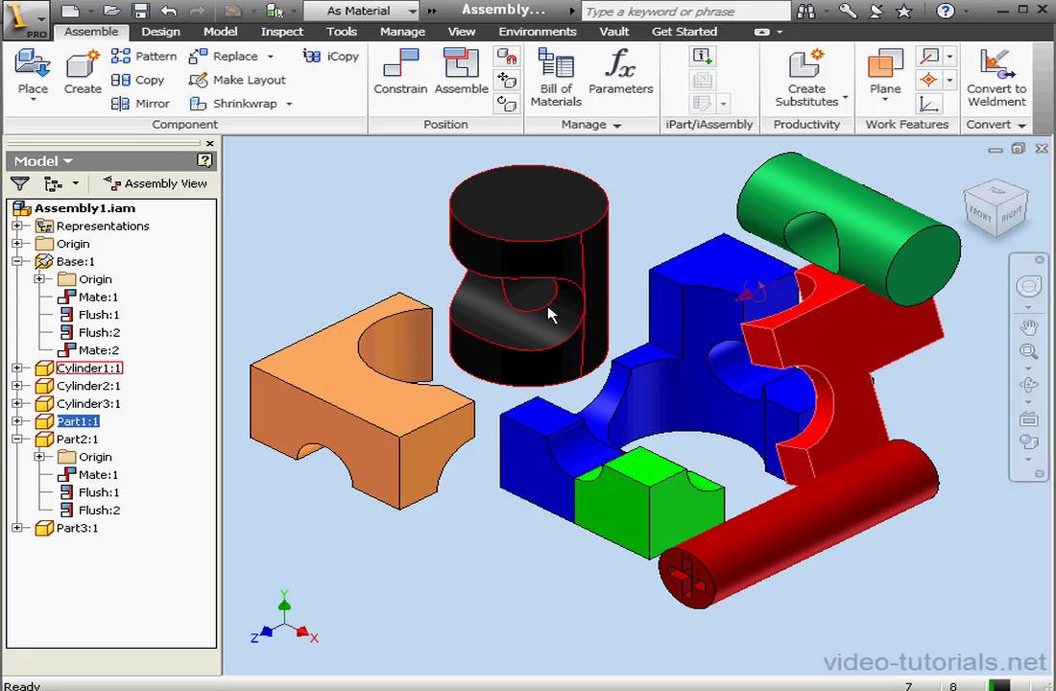
left_click(405, 81)
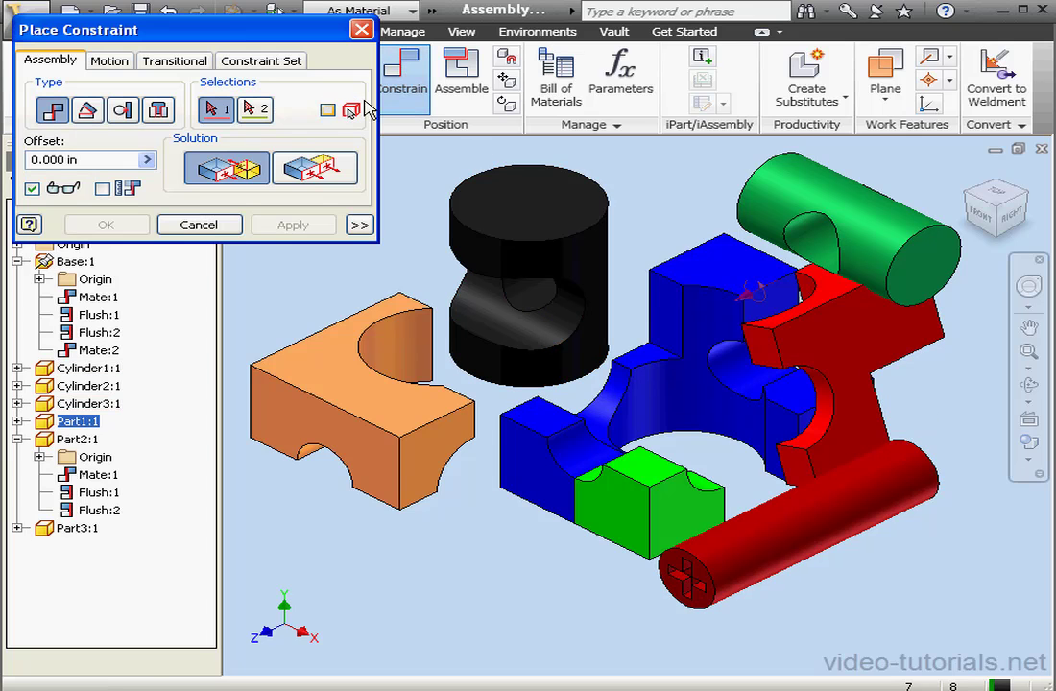
left_click(927, 365)
left_click(813, 419)
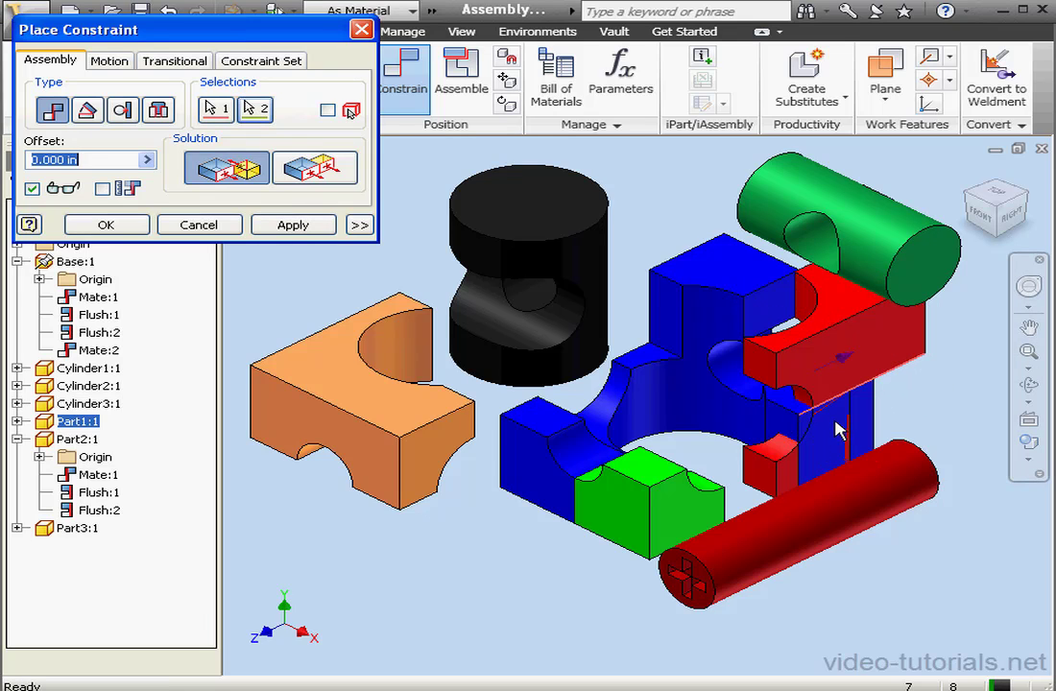
left_click(293, 225)
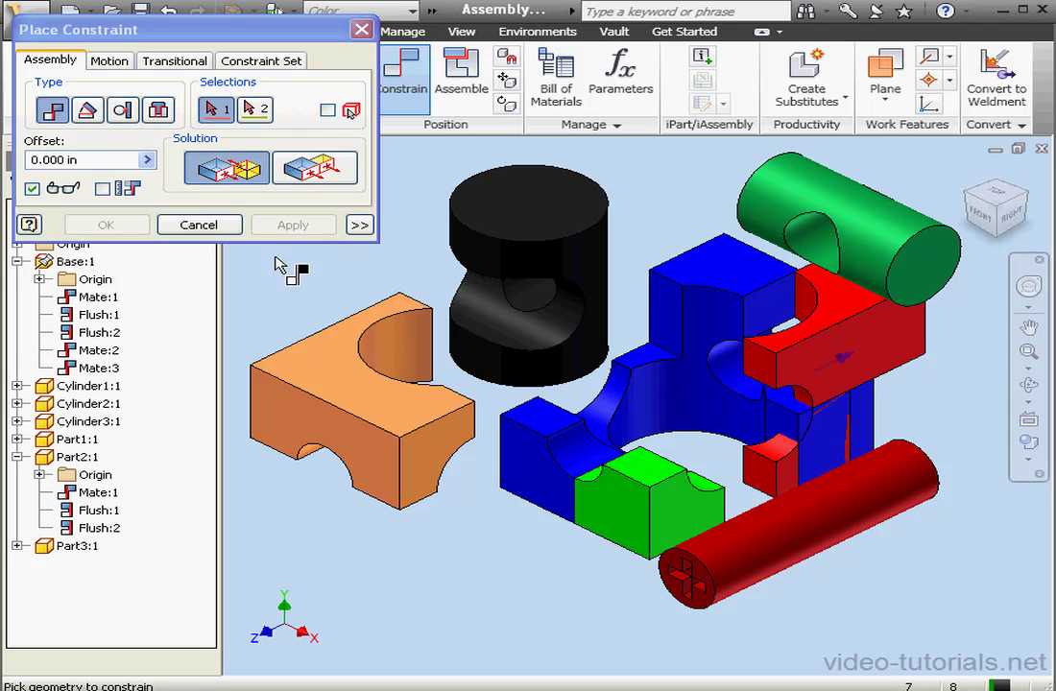
left_click(198, 225)
Step: Pull the red block forward and mate its inner face to the green block's face
left_click_drag(912, 349, 839, 386)
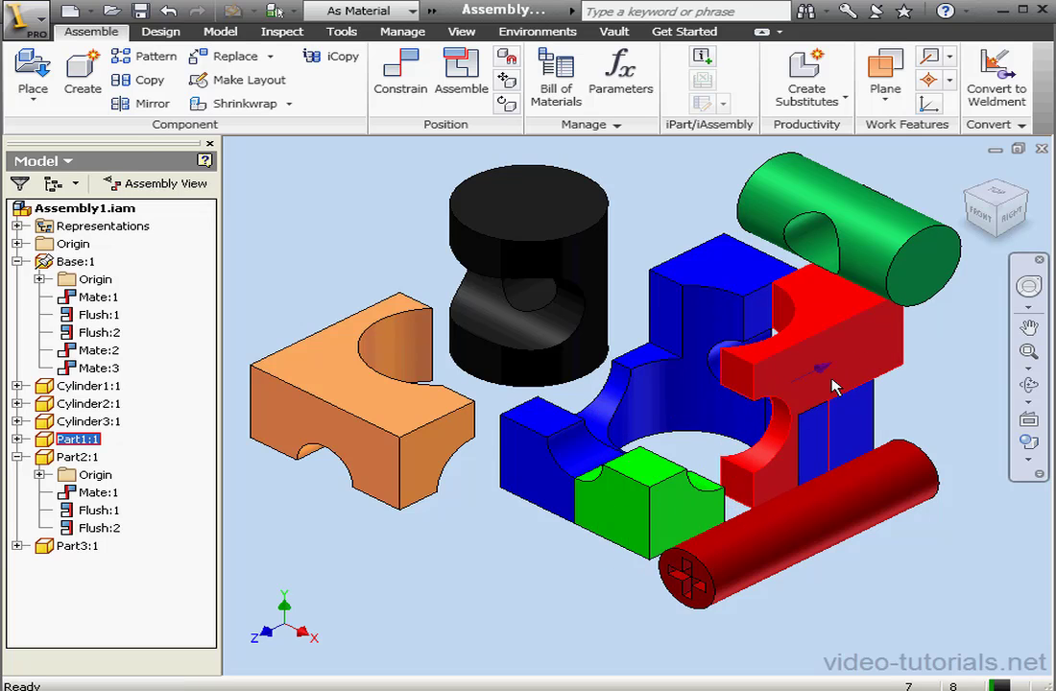
left_click(401, 86)
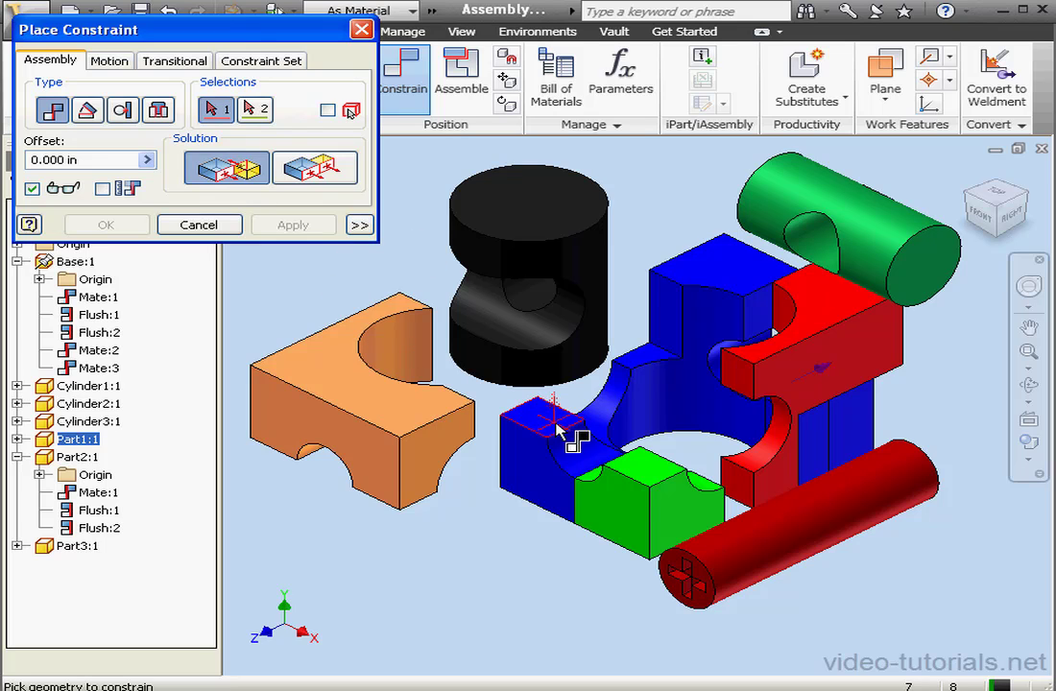
left_click(749, 487)
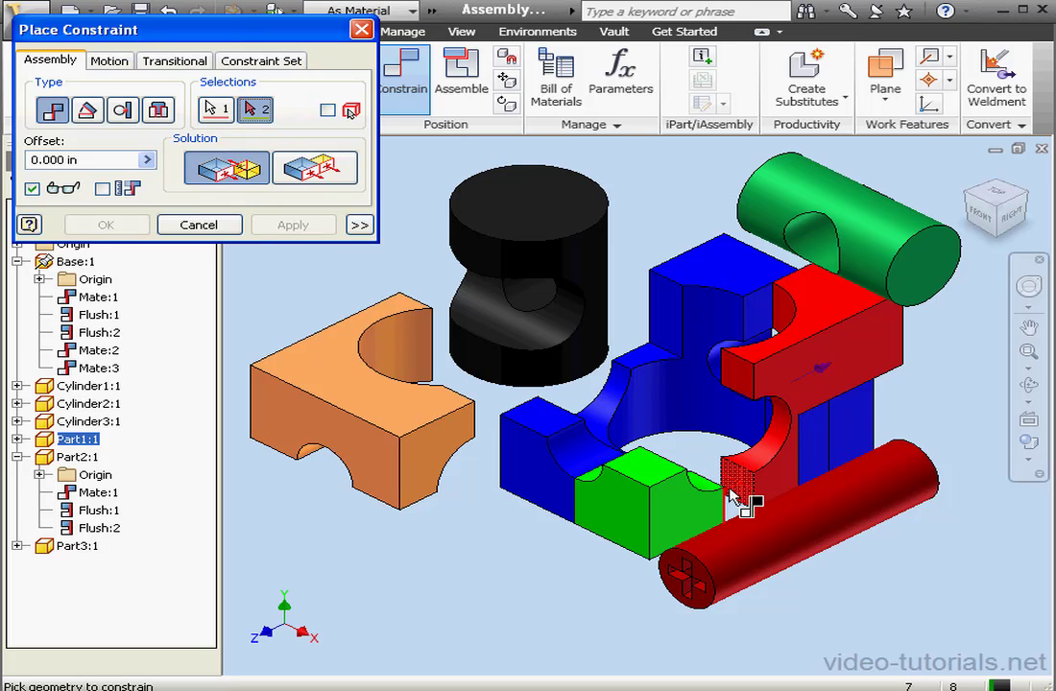
mouse_move(721, 512)
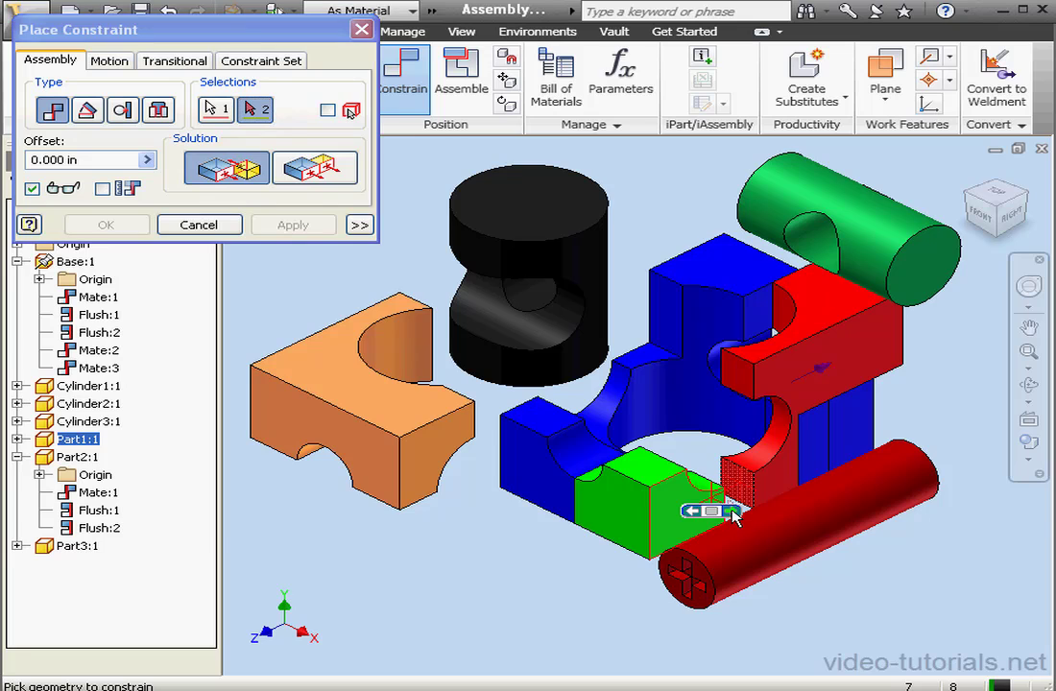
left_click(710, 511)
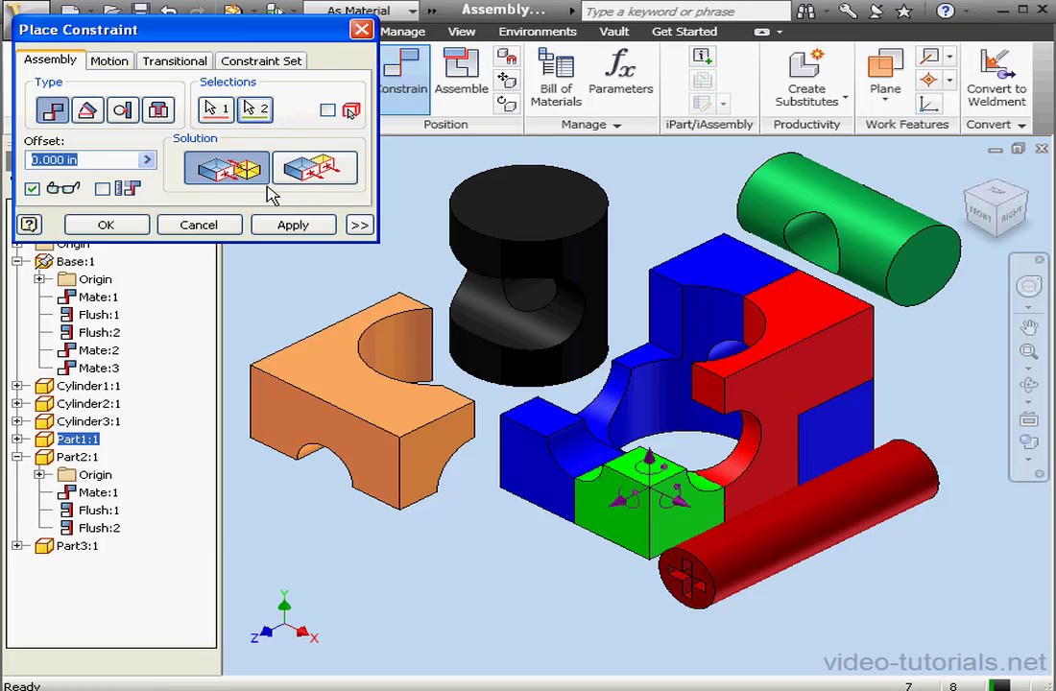
left_click(280, 232)
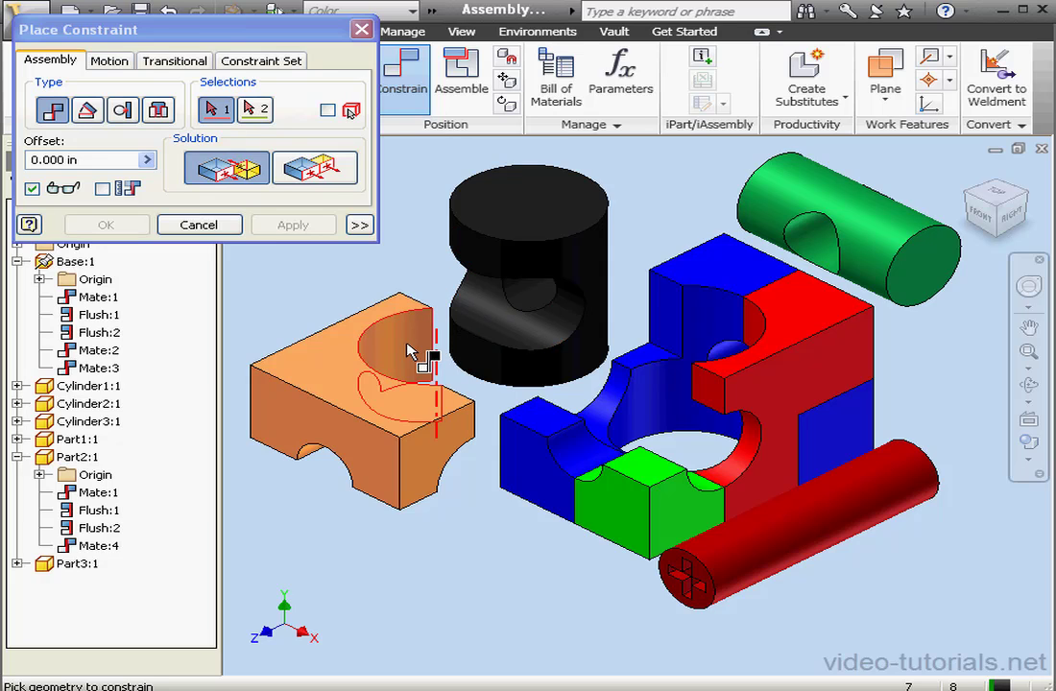
Step: Constrain the orange block's half-cylinder face to the blue base's curved cutout
left_click(413, 357)
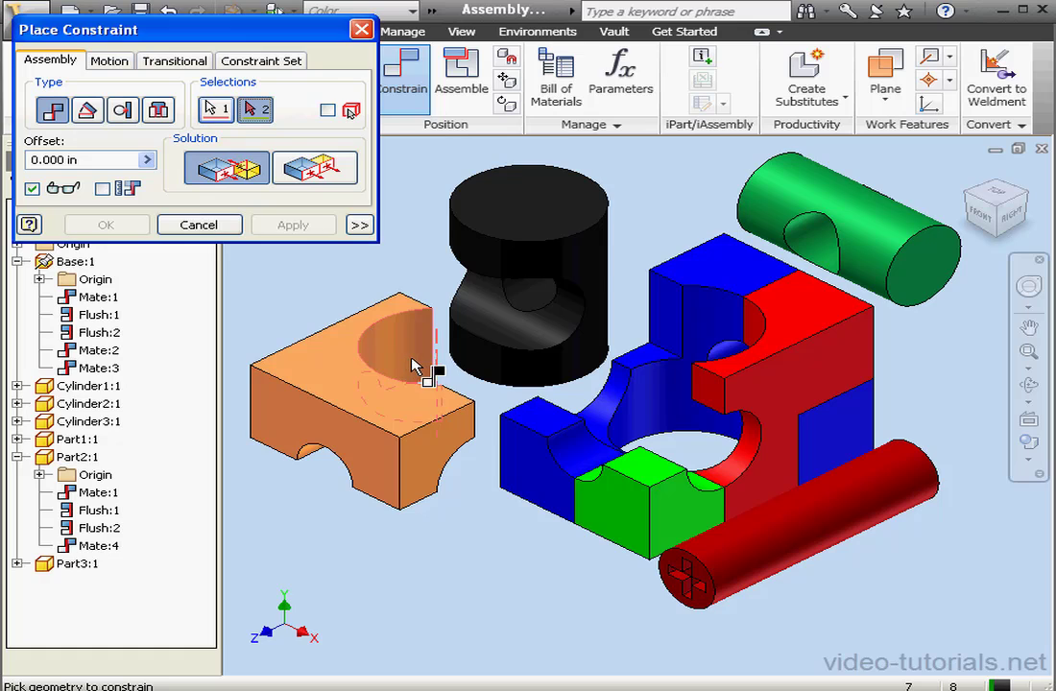
left_click(712, 329)
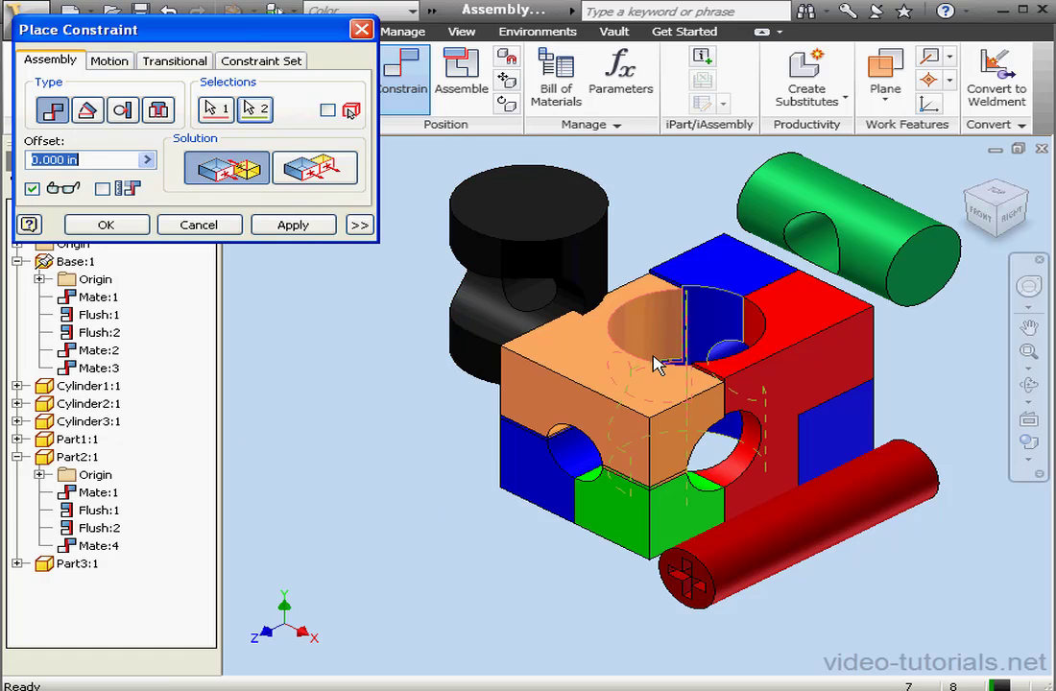
left_click(309, 229)
left_click(227, 227)
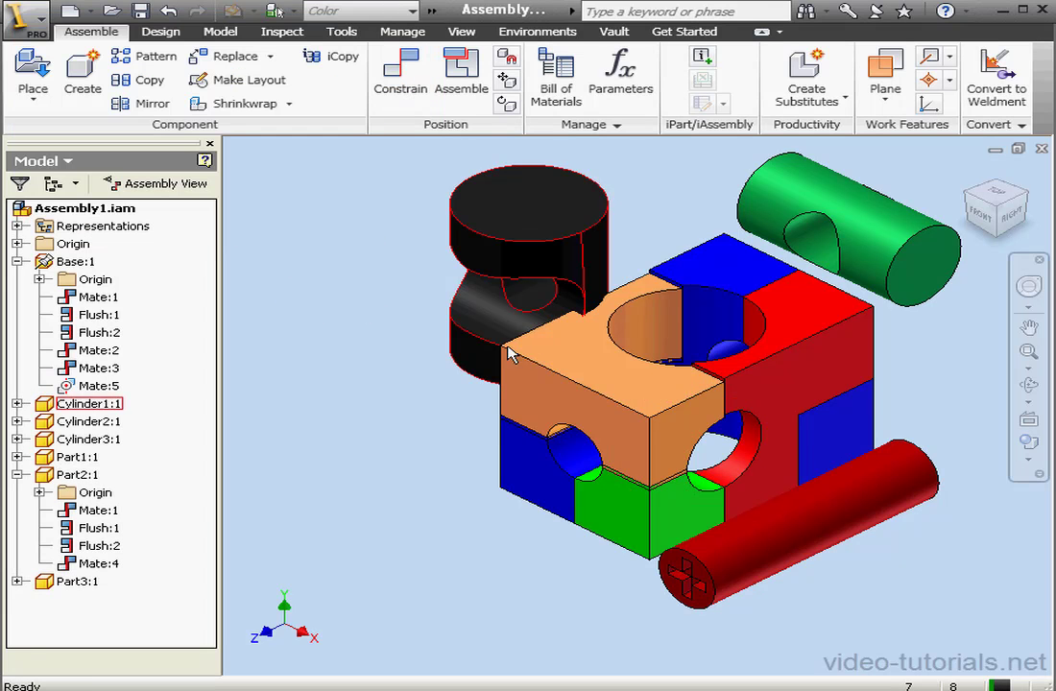
Step: Turn on Degrees of Freedom in the orange block's iProperties Occurrence settings, then drag it to test
right_click(572, 368)
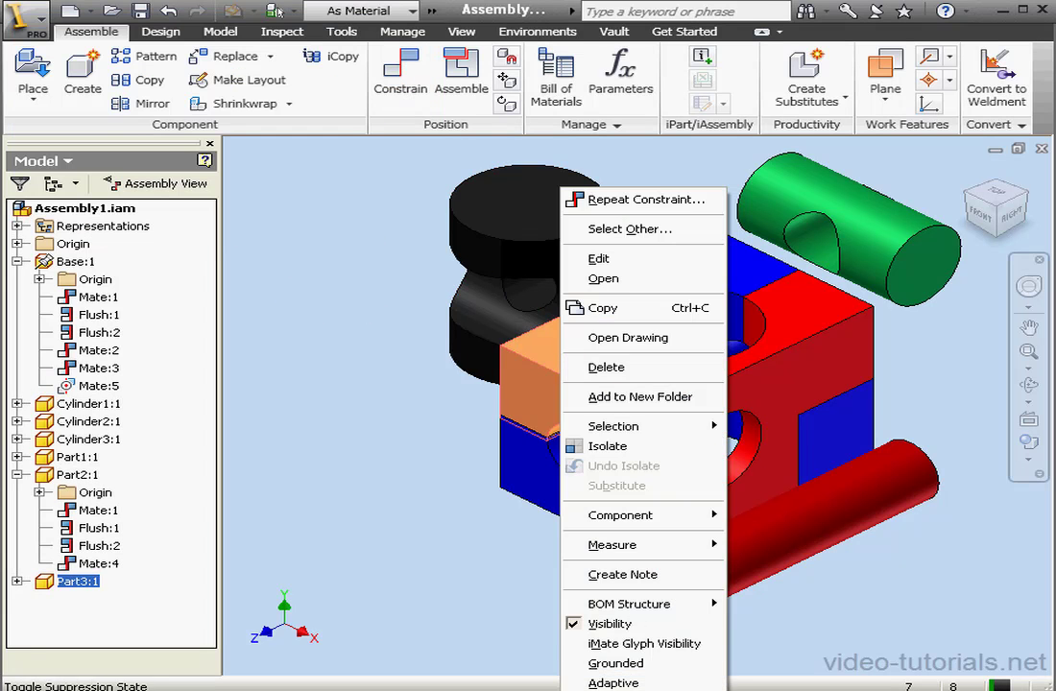
left_click(590, 689)
left_click(645, 75)
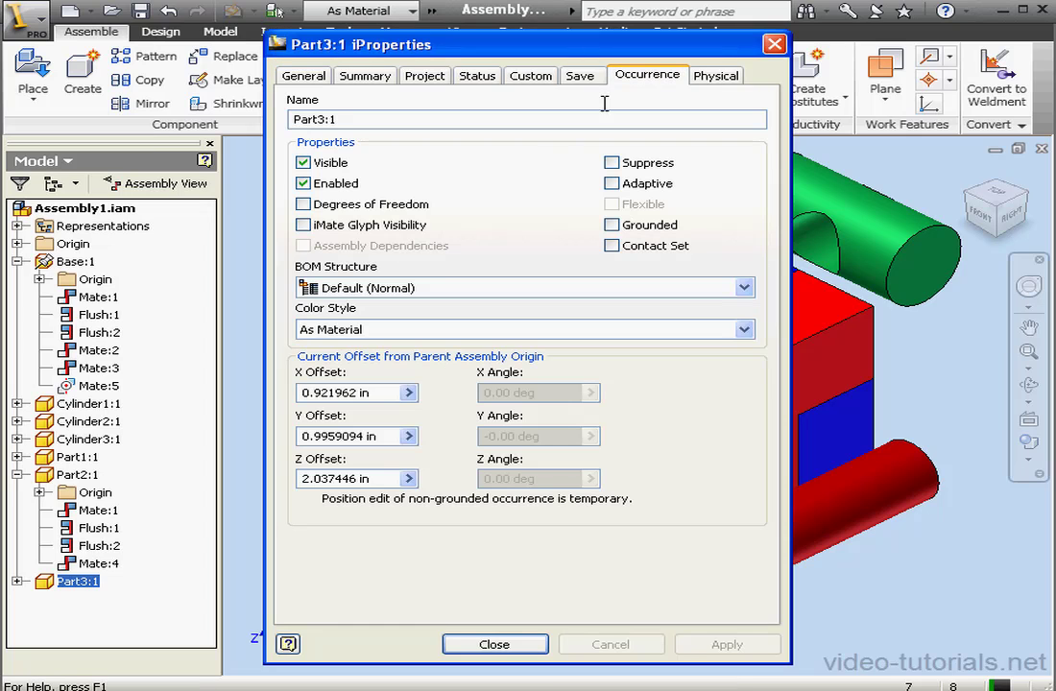
left_click(324, 207)
left_click(729, 644)
left_click(533, 644)
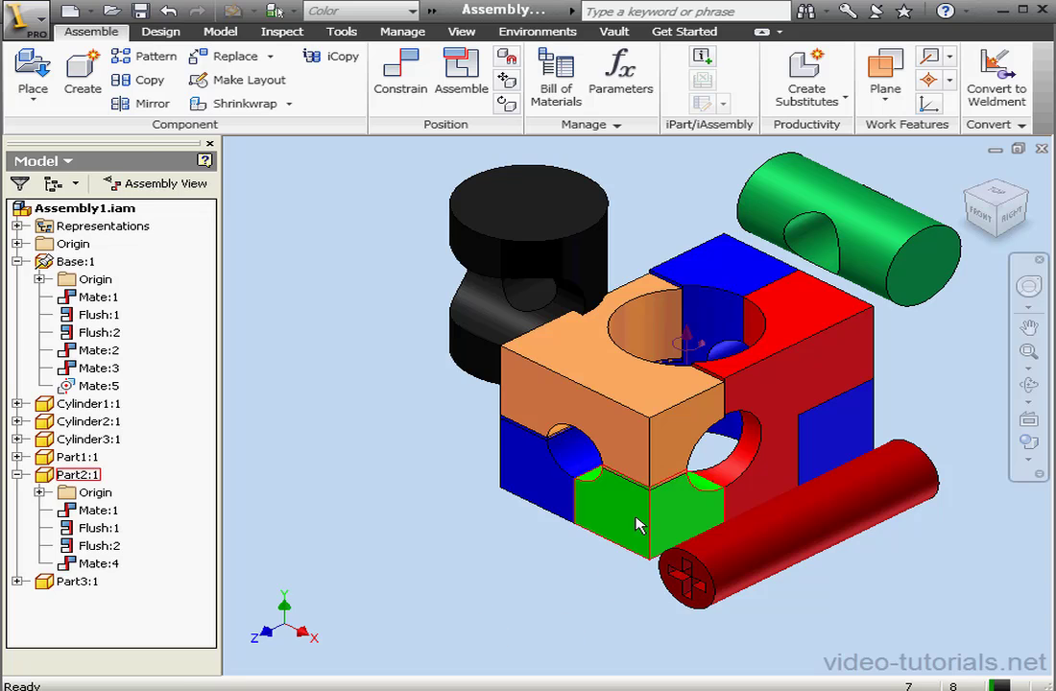
mouse_move(662, 438)
left_mouse_down()
mouse_move(664, 379)
mouse_move(665, 488)
mouse_move(665, 403)
mouse_move(662, 419)
left_mouse_up()
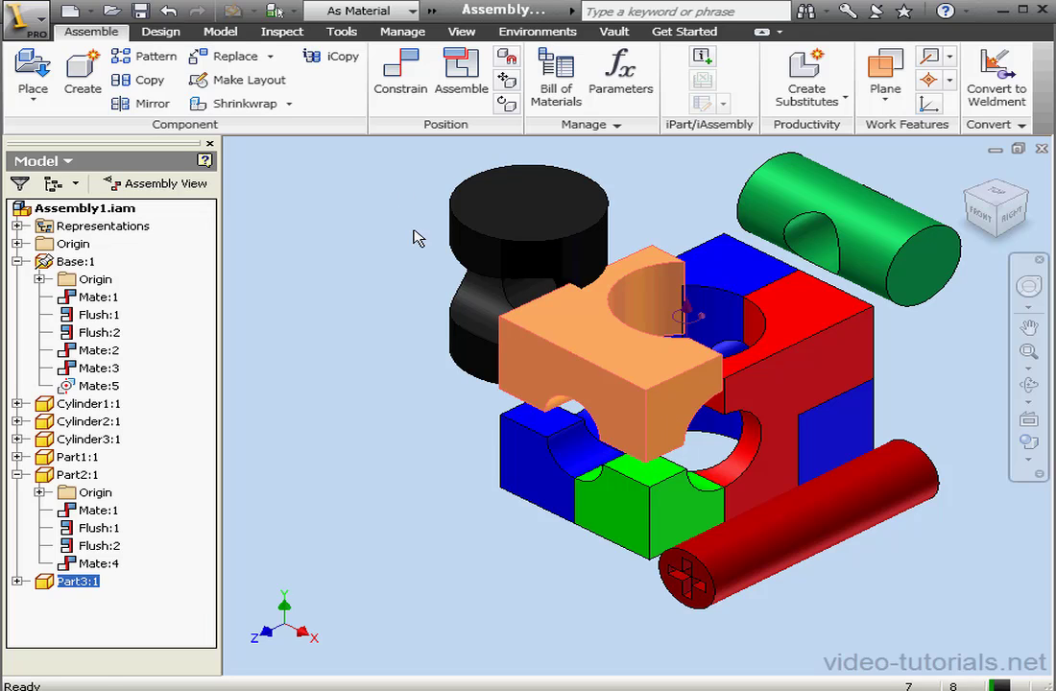
Step: Make the orange block's top face flush with the blue base's top face
left_click(385, 80)
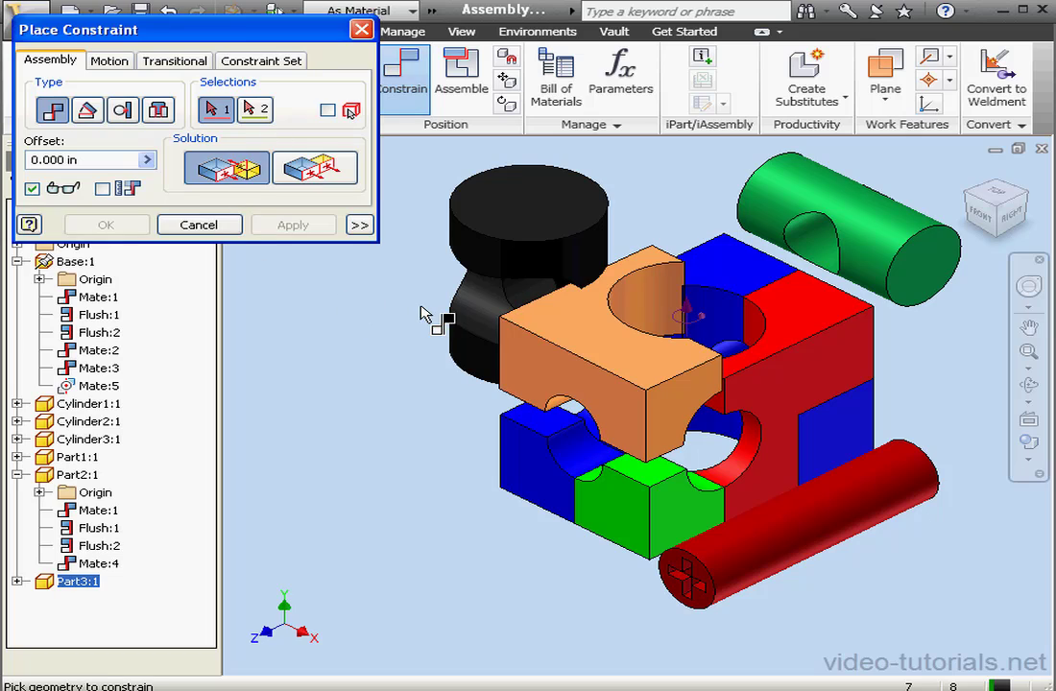
left_click(736, 272)
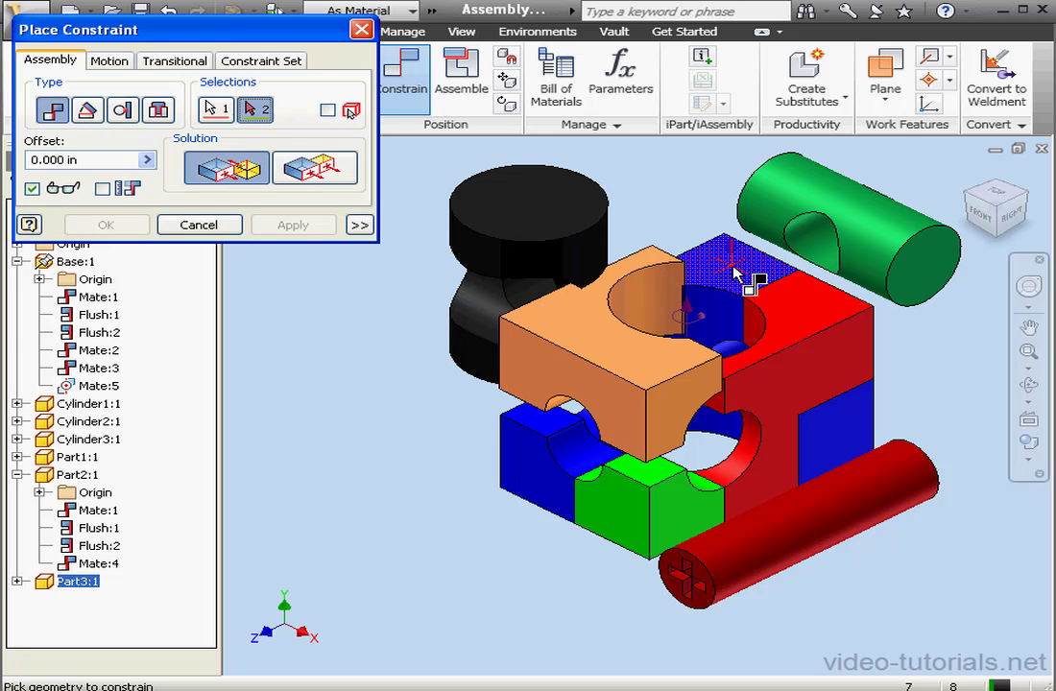
left_click(581, 323)
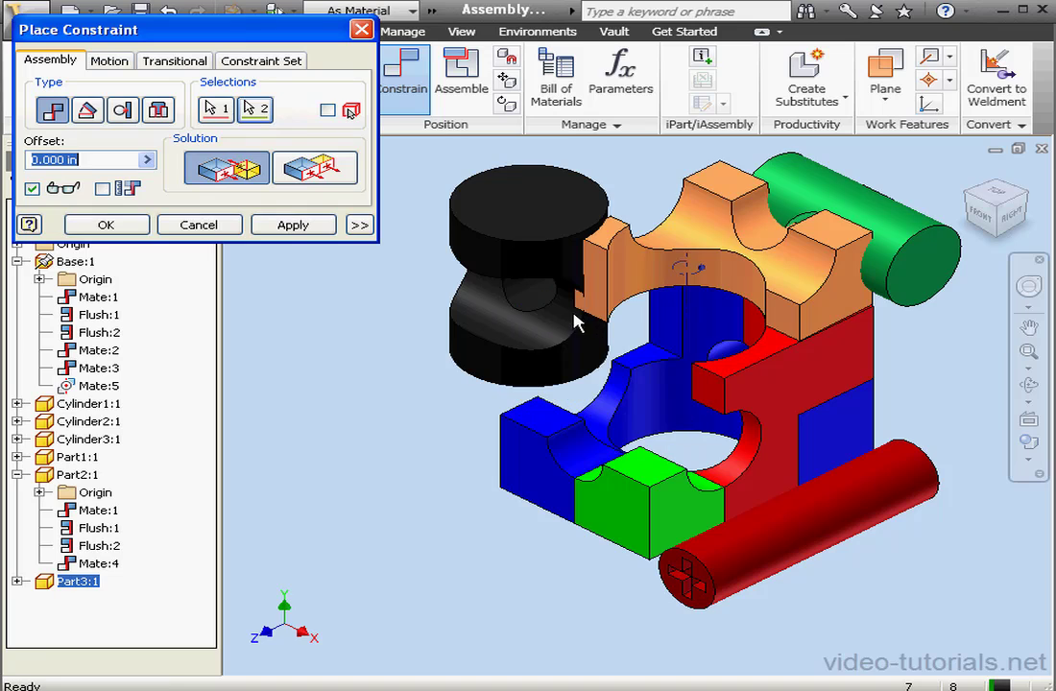
left_click(319, 178)
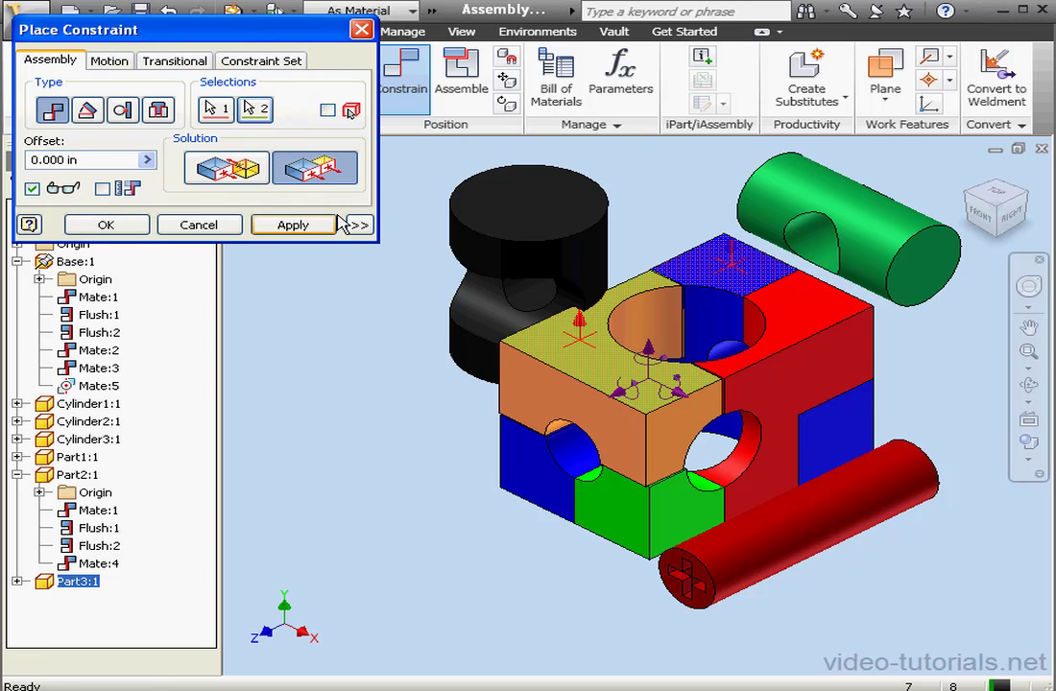
left_click(297, 224)
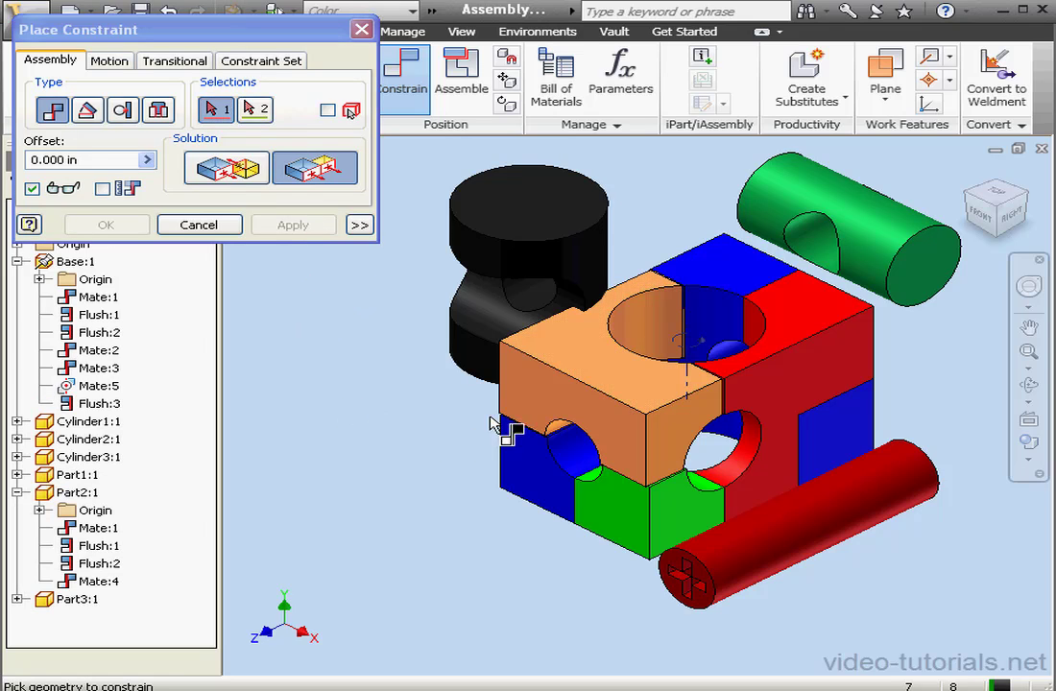
Step: Make the orange block's front face flush with the blue base's front face
left_click(534, 403)
left_click(520, 466)
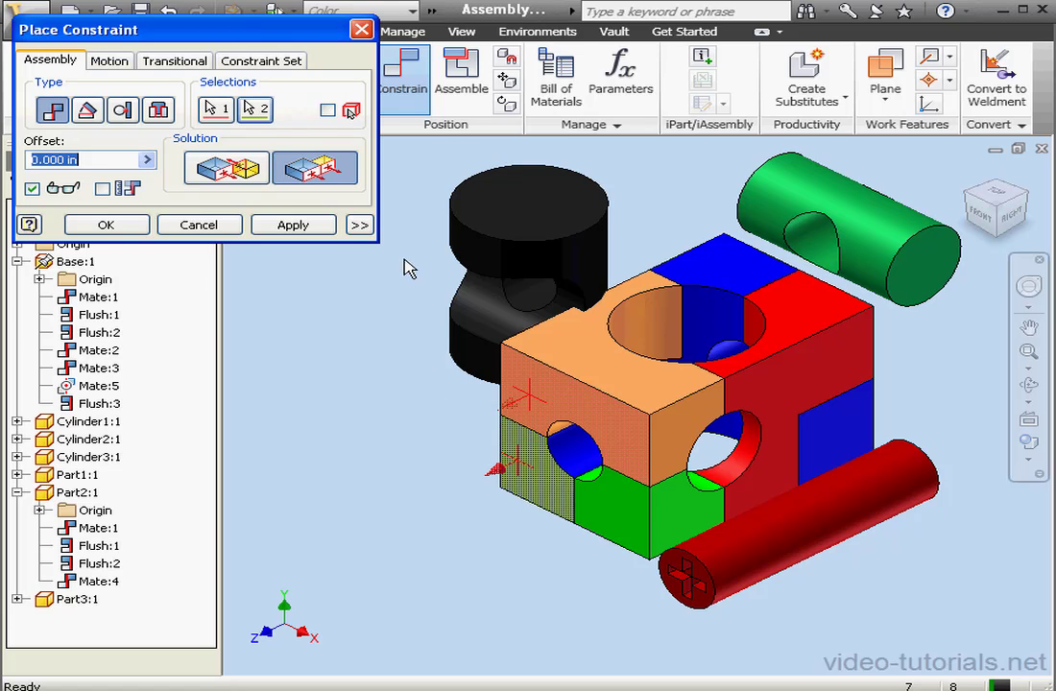
left_click(305, 231)
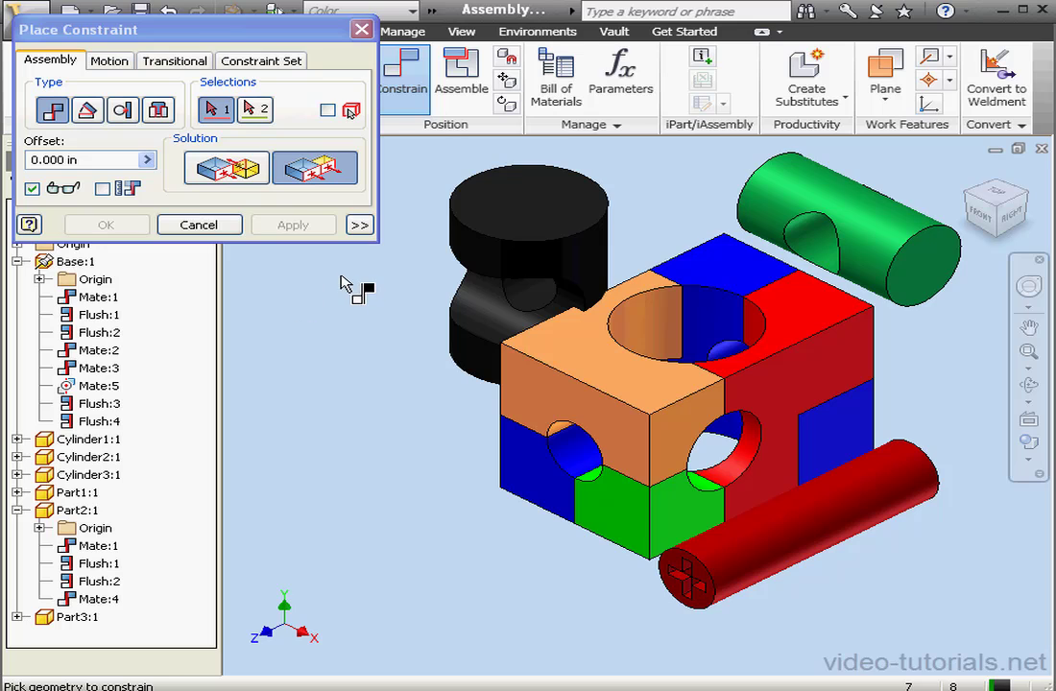
Step: Mate the black cylinder's axis to the cube's vertical hole
left_click(223, 165)
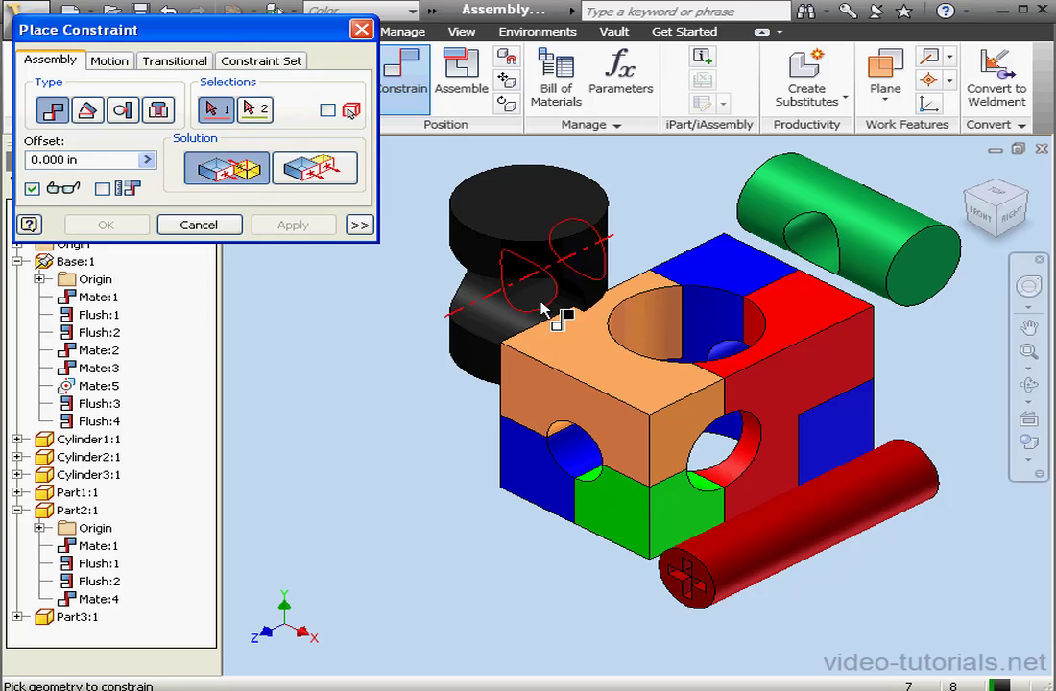
left_click(551, 265)
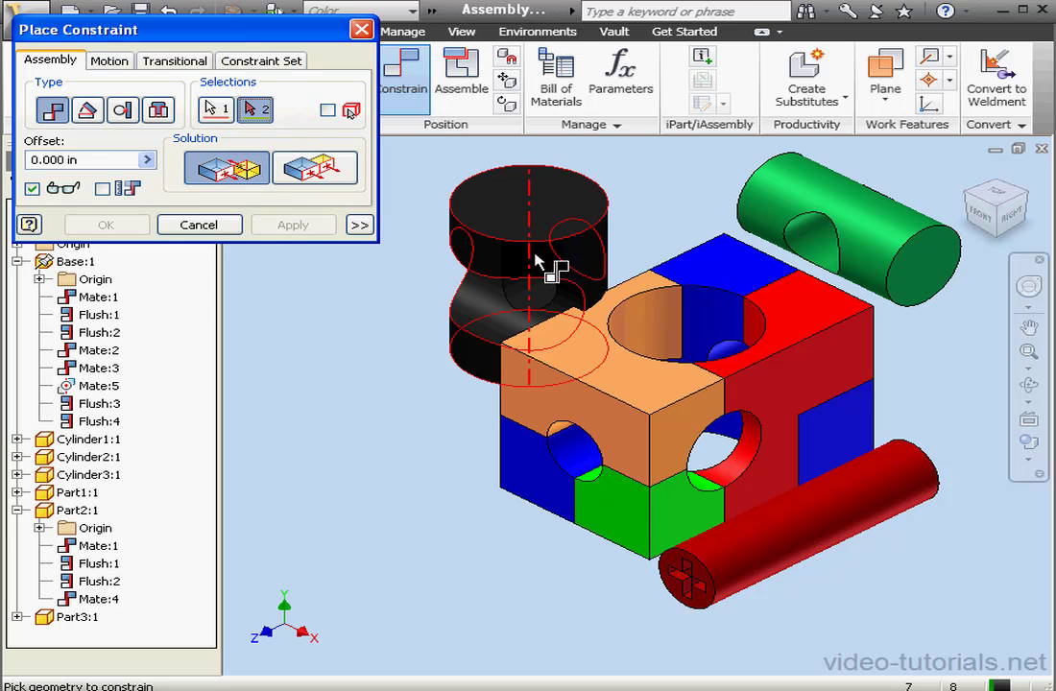
left_click(728, 312)
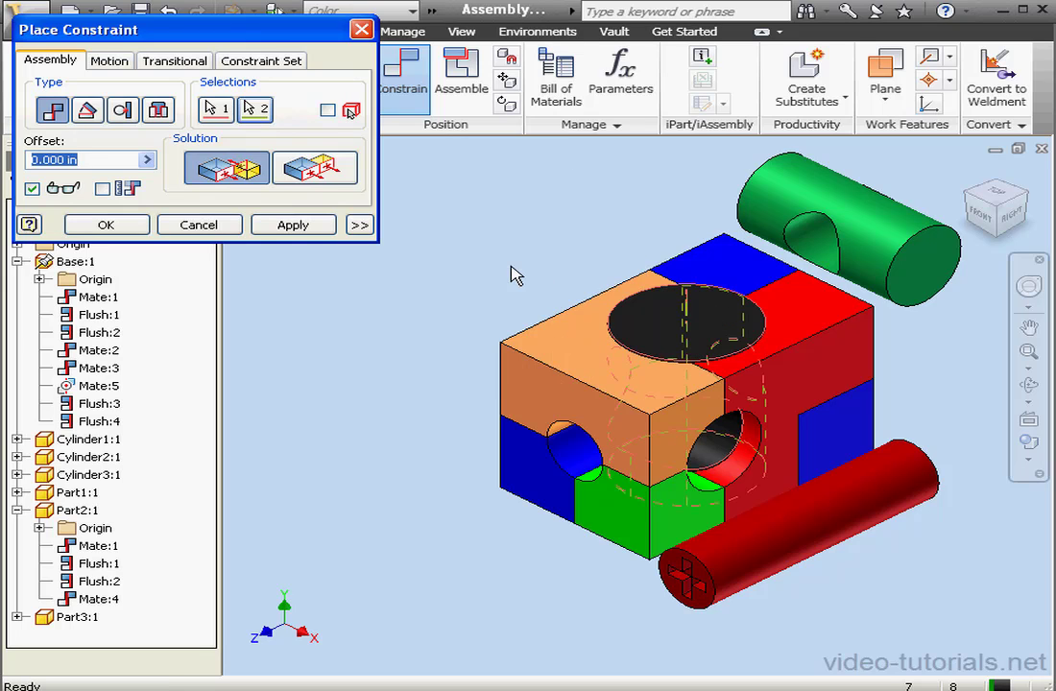
left_click(301, 227)
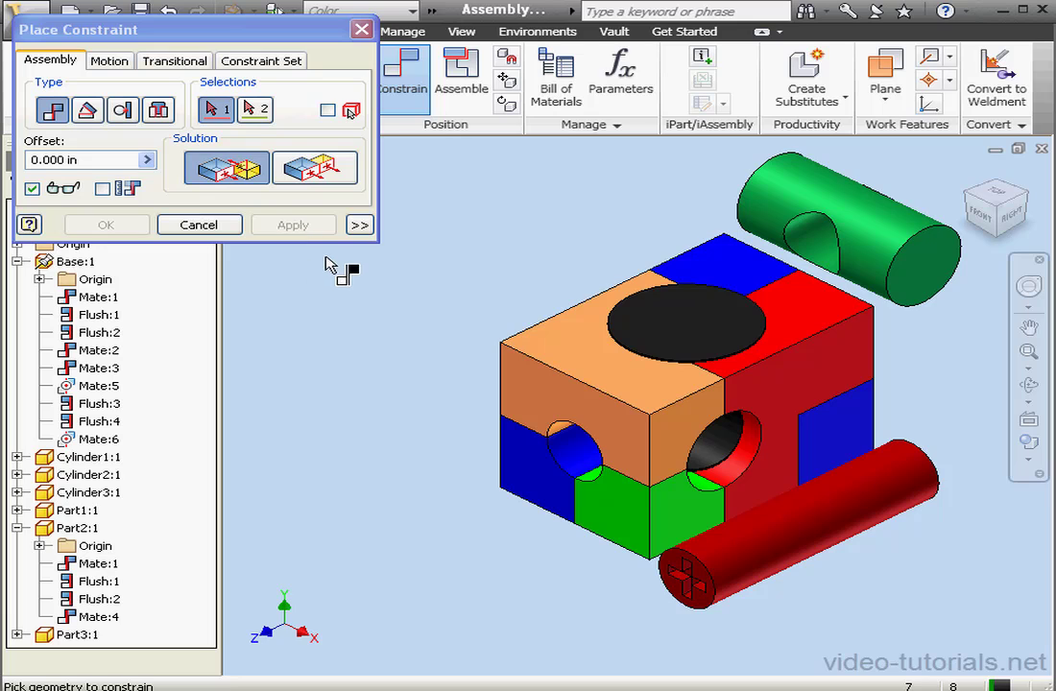
Step: Make the black cylinder's top face flush with the blue base's top face
left_click(731, 269)
left_click(689, 322)
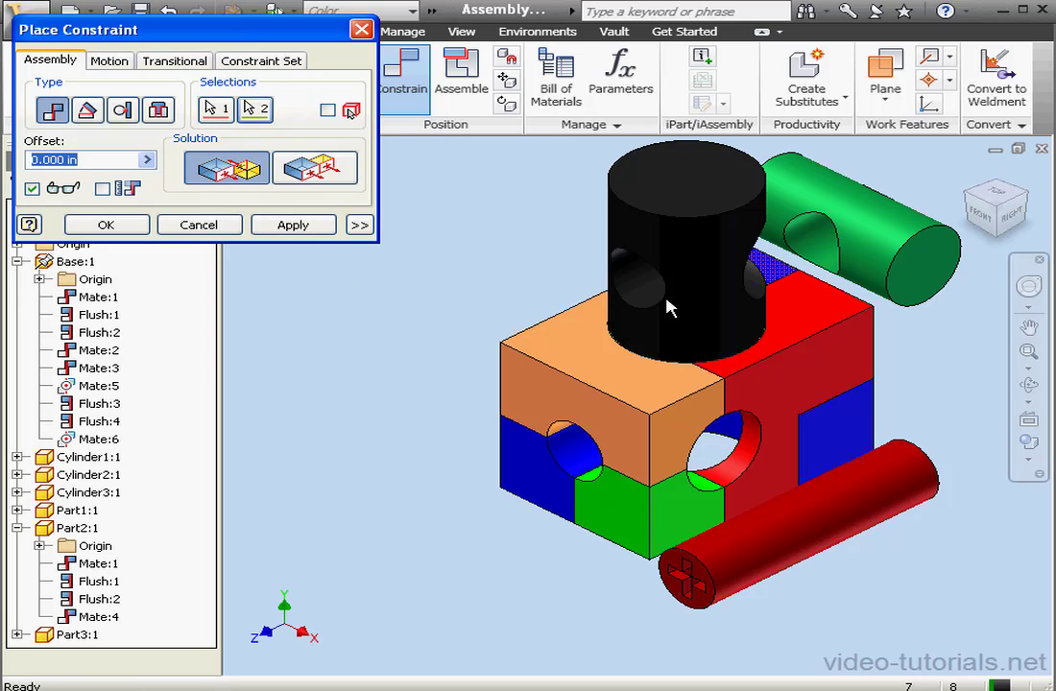
left_click(320, 177)
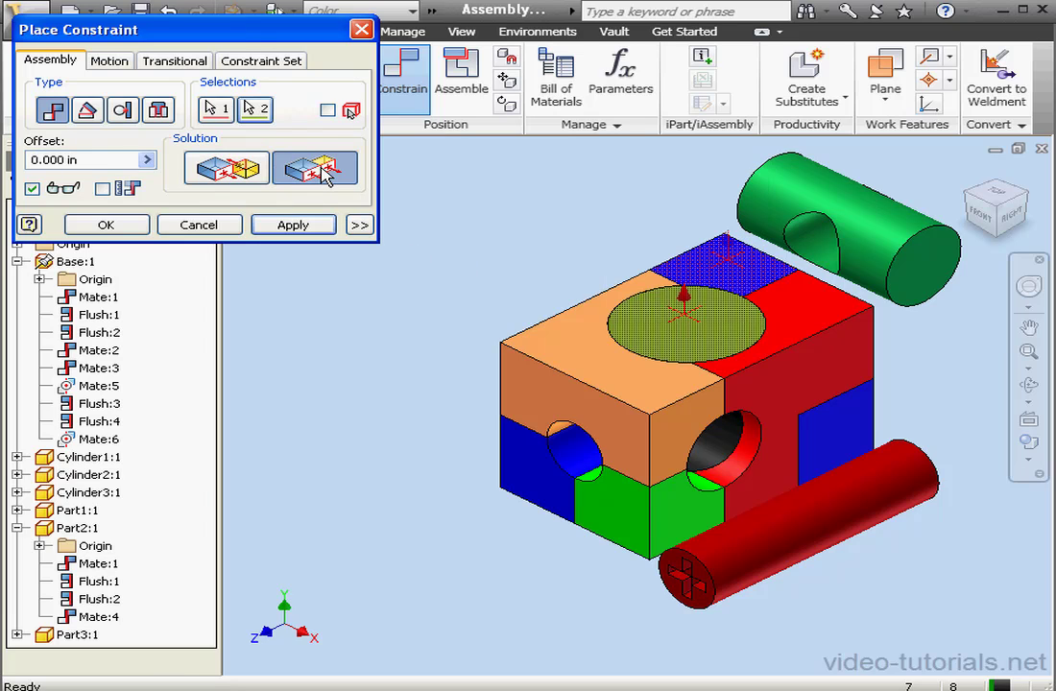
left_click(307, 227)
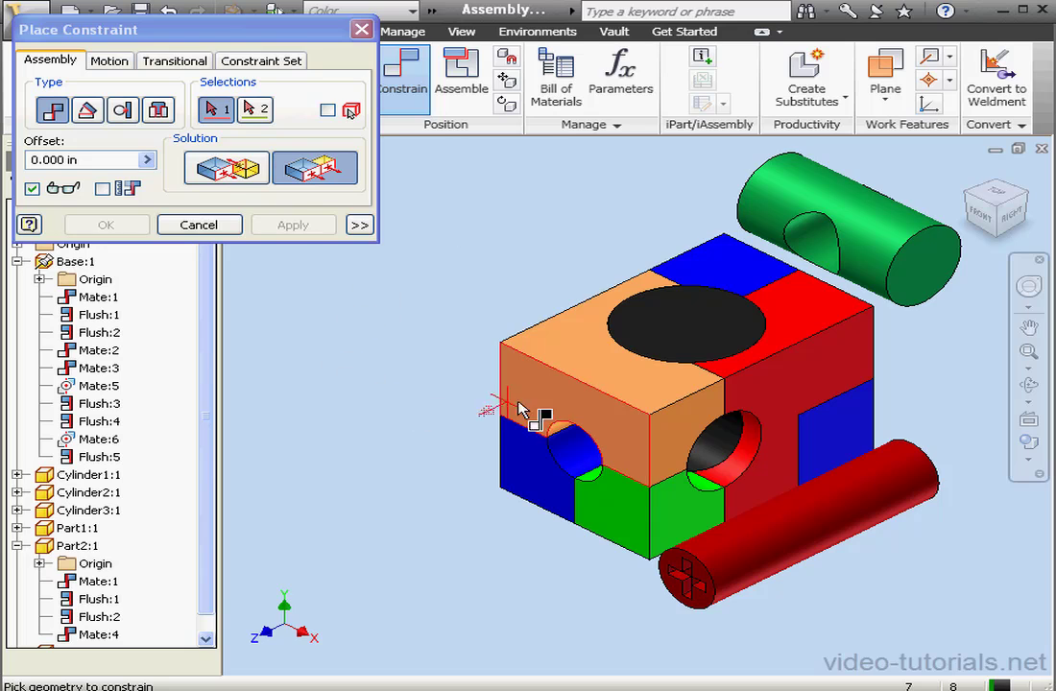
left_click(196, 223)
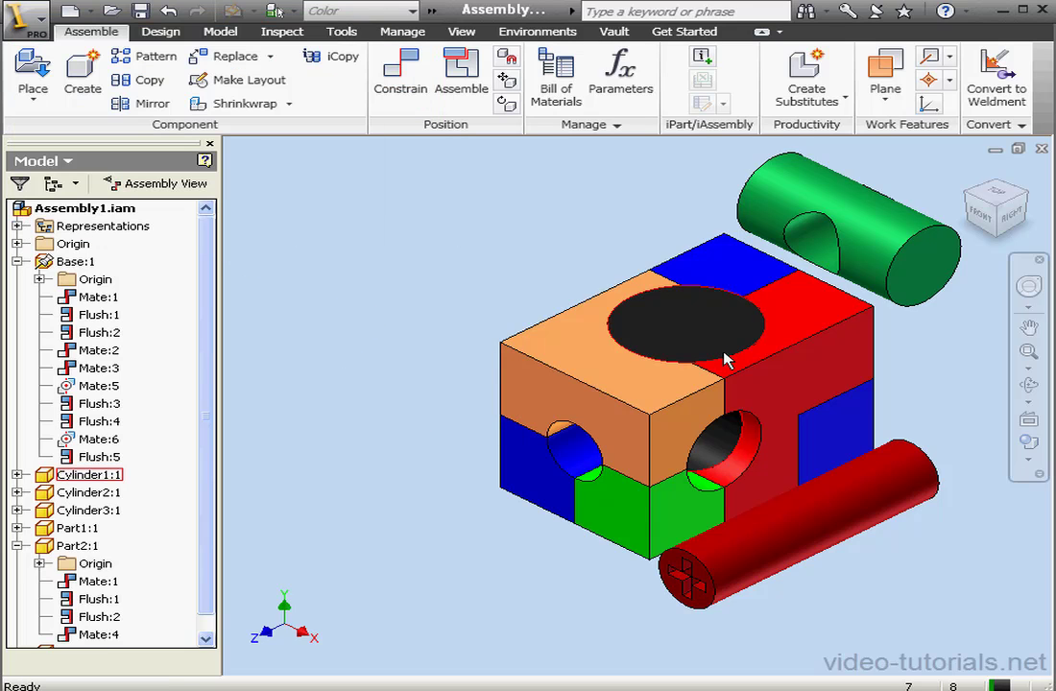
Step: Mate the green cylinder's edge to the hole edge on the cube's front face
left_click_drag(724, 358, 701, 355)
left_click(389, 85)
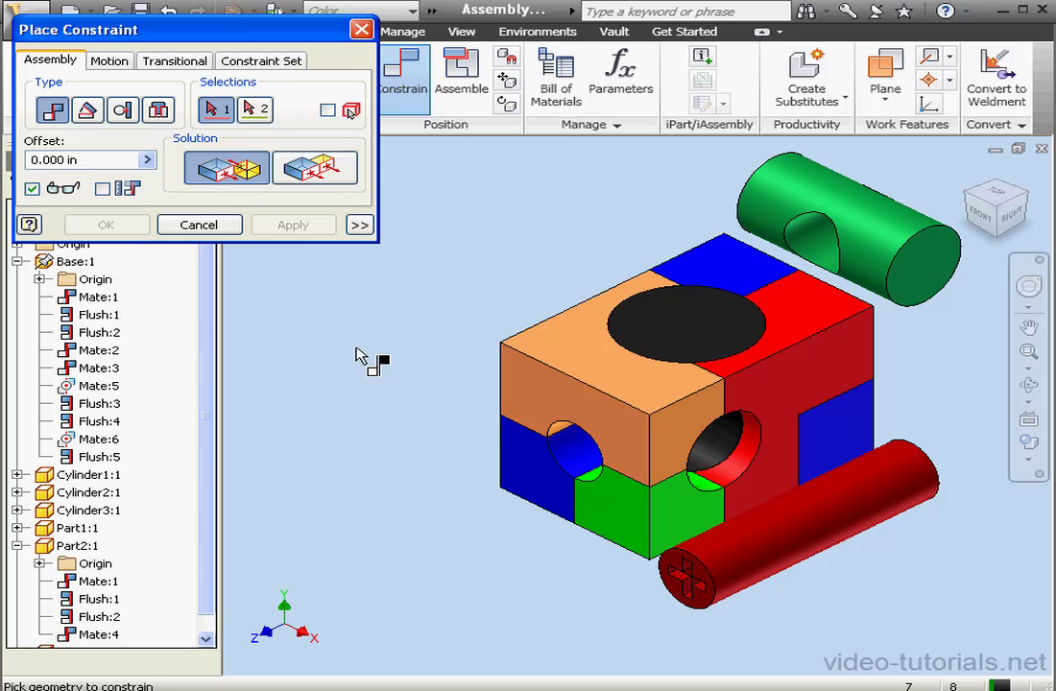
left_click(591, 465)
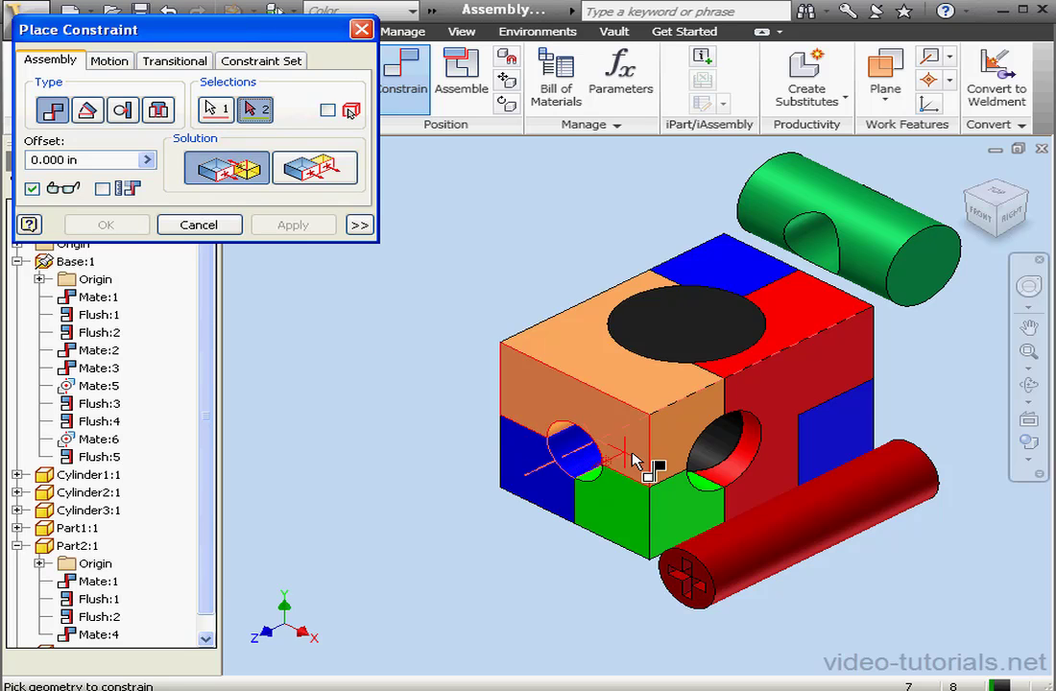
left_click(881, 267)
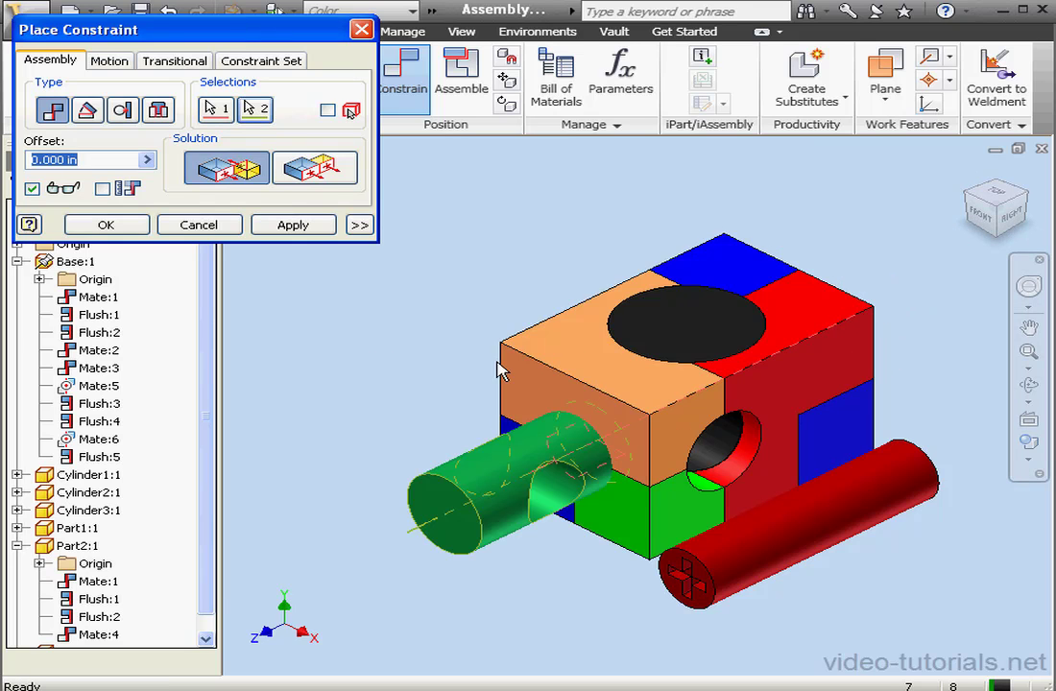
left_click(254, 109)
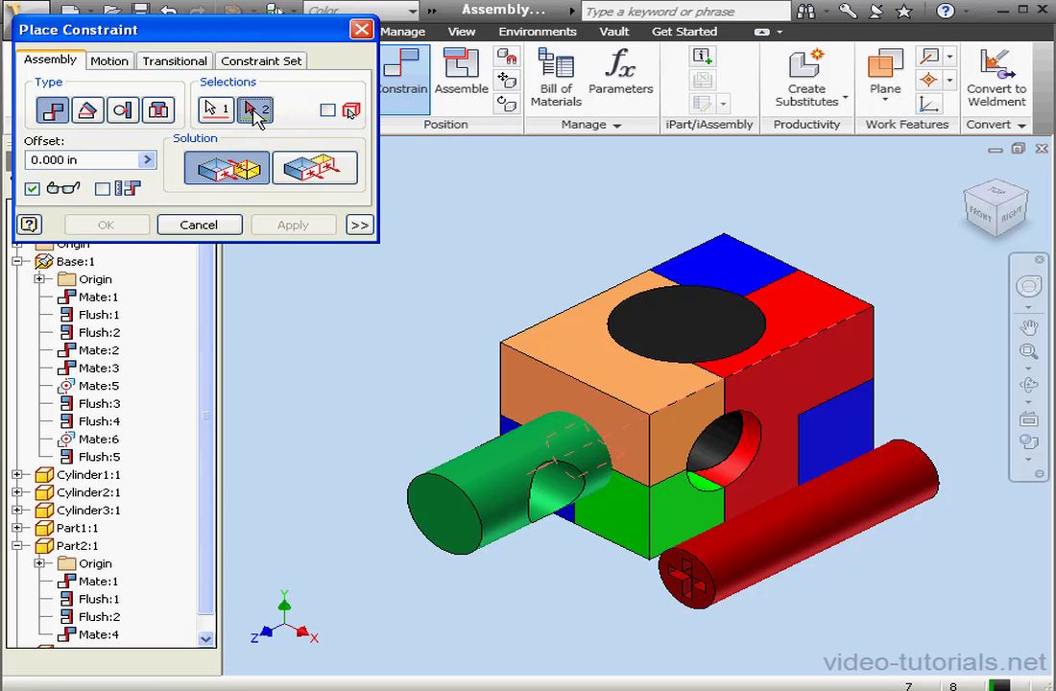
left_click(563, 502)
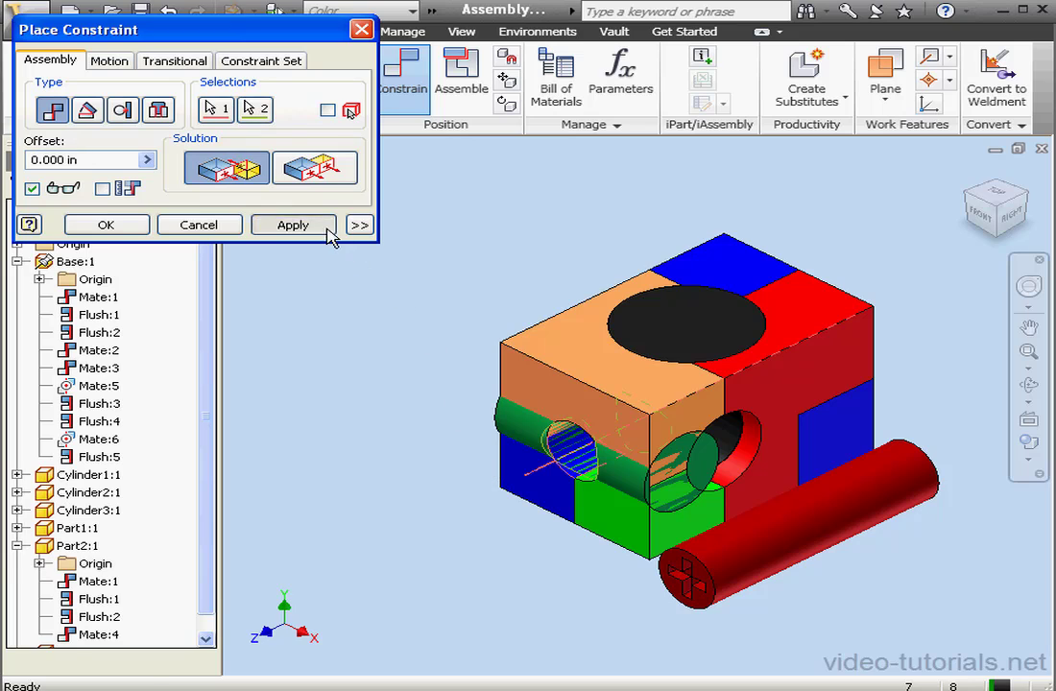
left_click(290, 224)
Step: Mate the green cylinder to the hole edge on the cube's right face
left_click(753, 470)
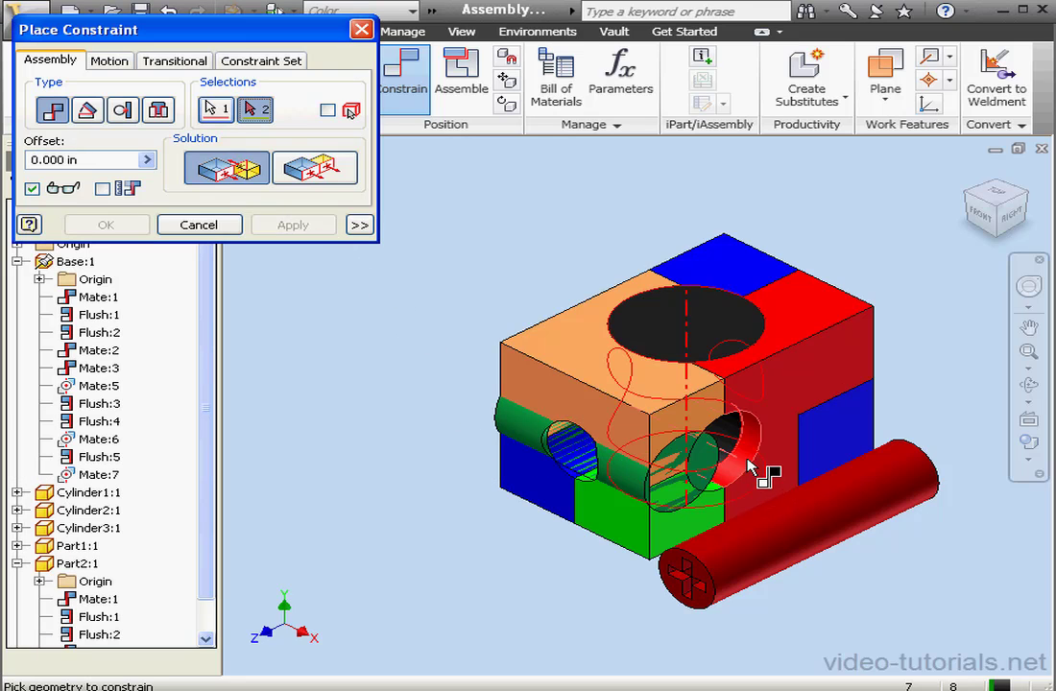
left_click(635, 486)
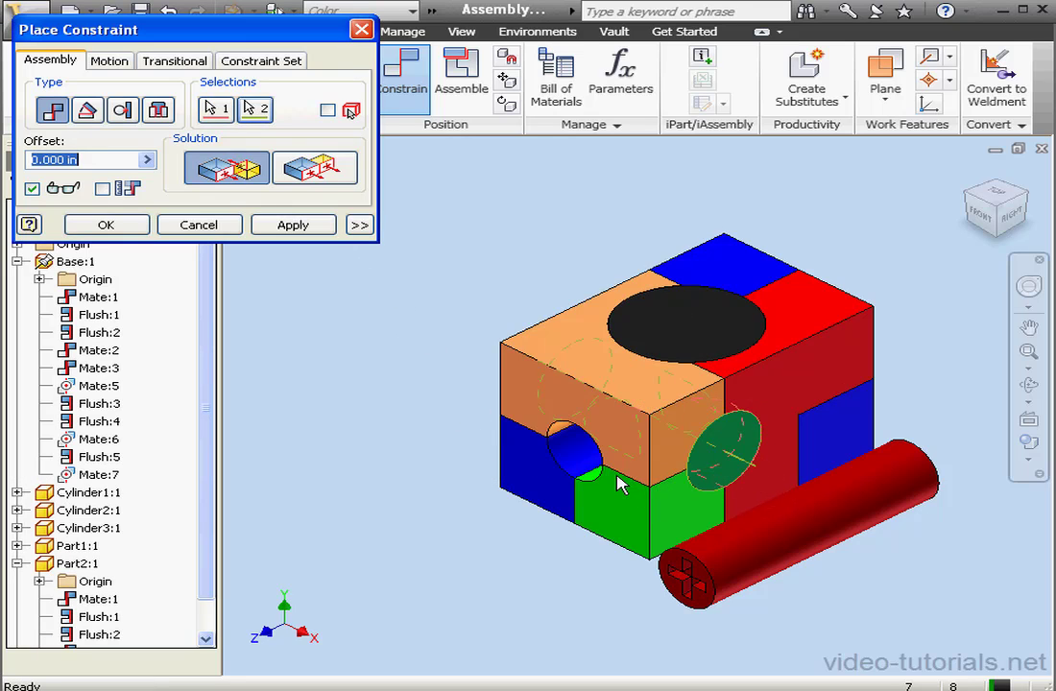
left_click(286, 225)
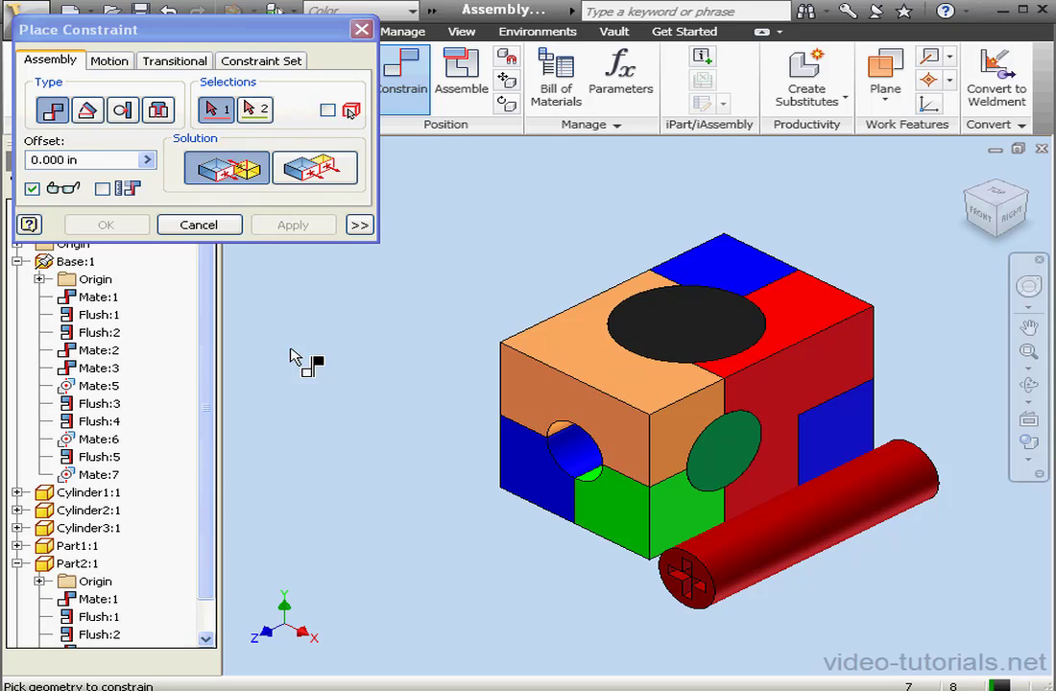
Step: Insert the red cylinder's cross-marked end into the left-face hole with the opposed solution
left_click(155, 109)
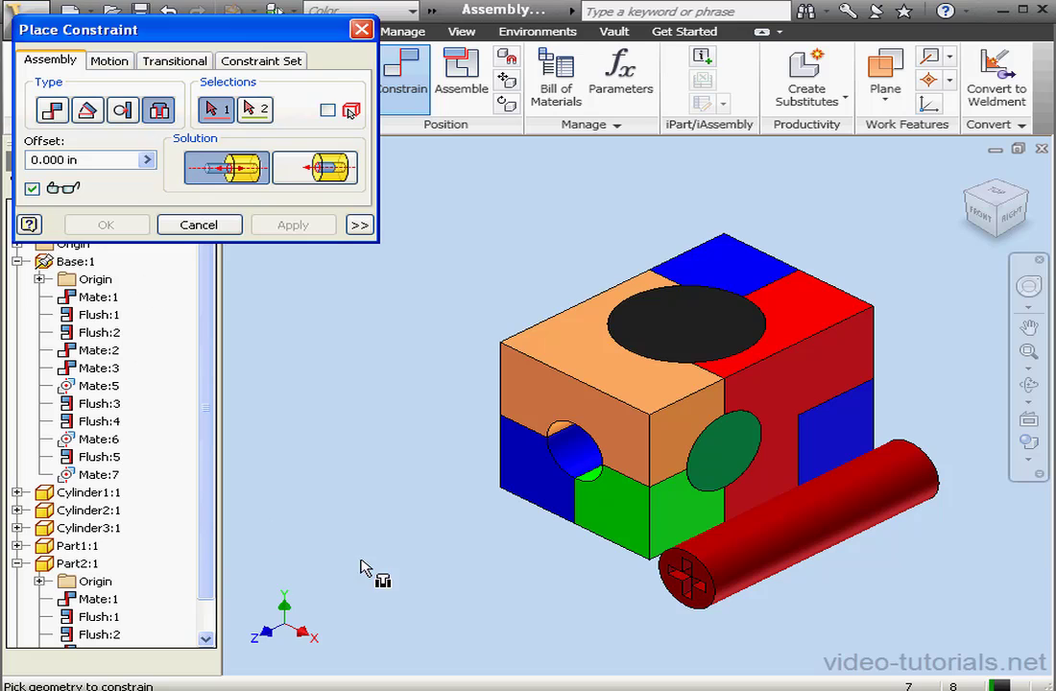
left_click(588, 475)
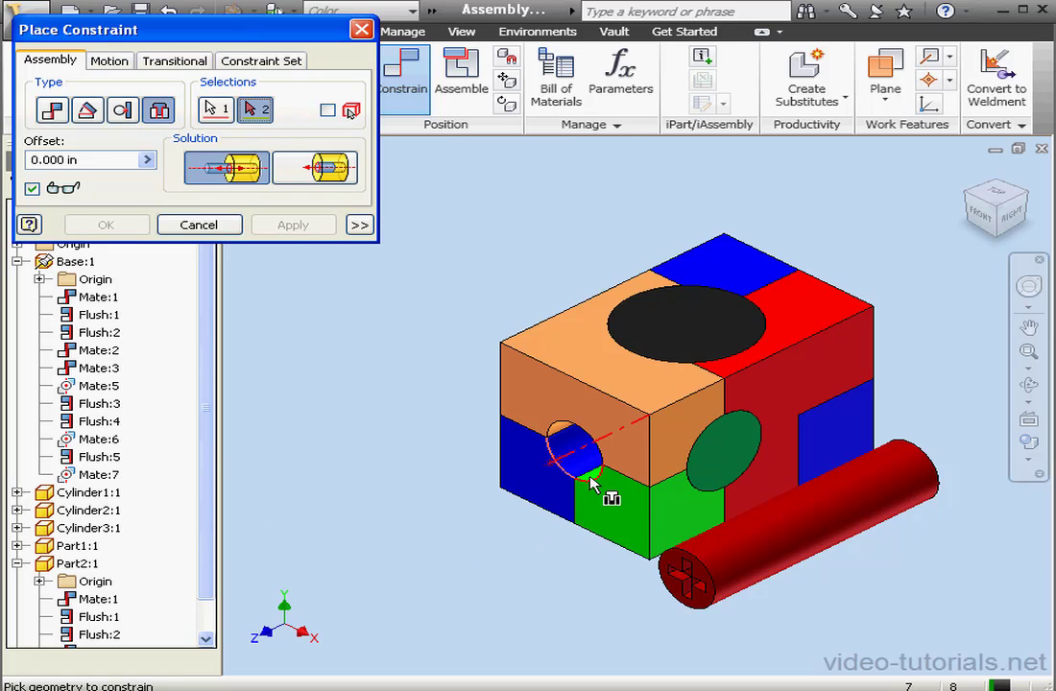
left_click(712, 595)
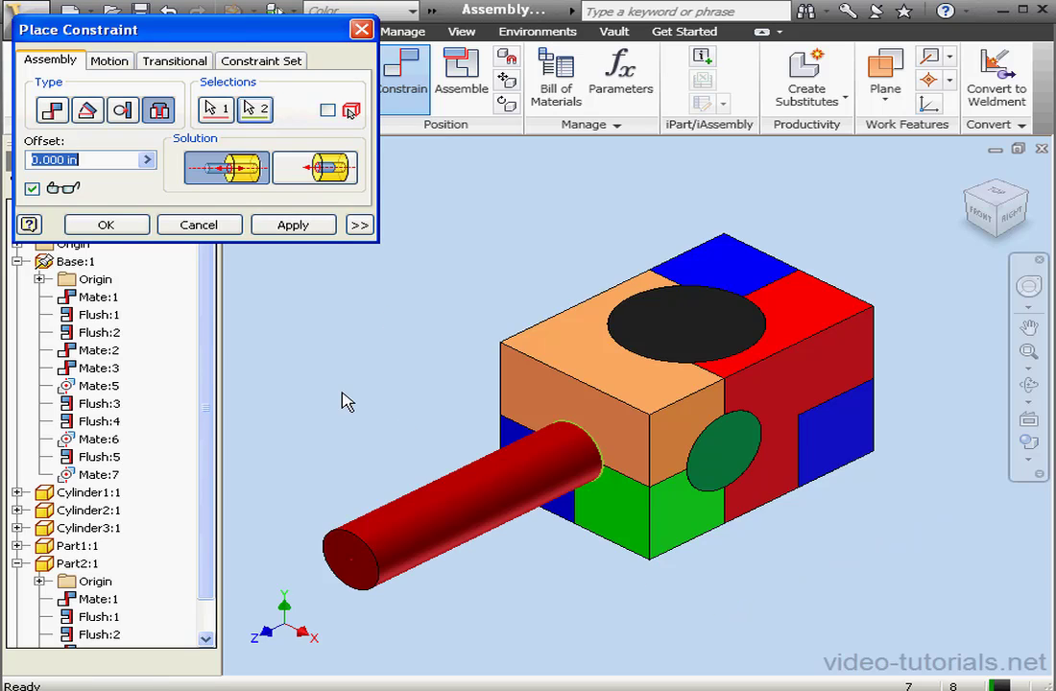
left_click(293, 165)
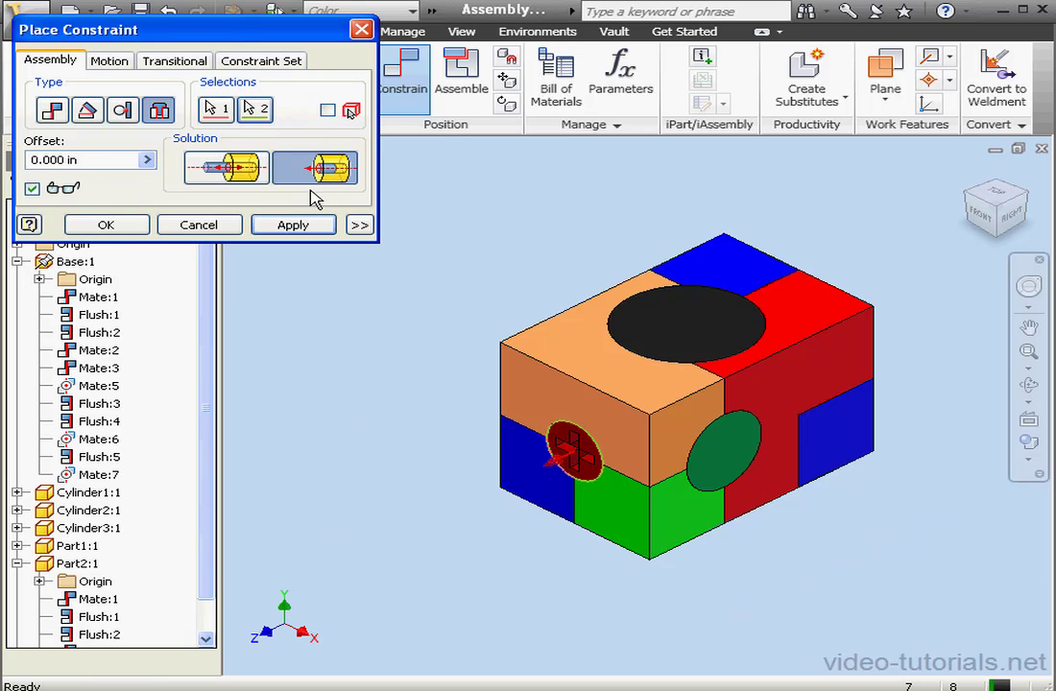
left_click(291, 225)
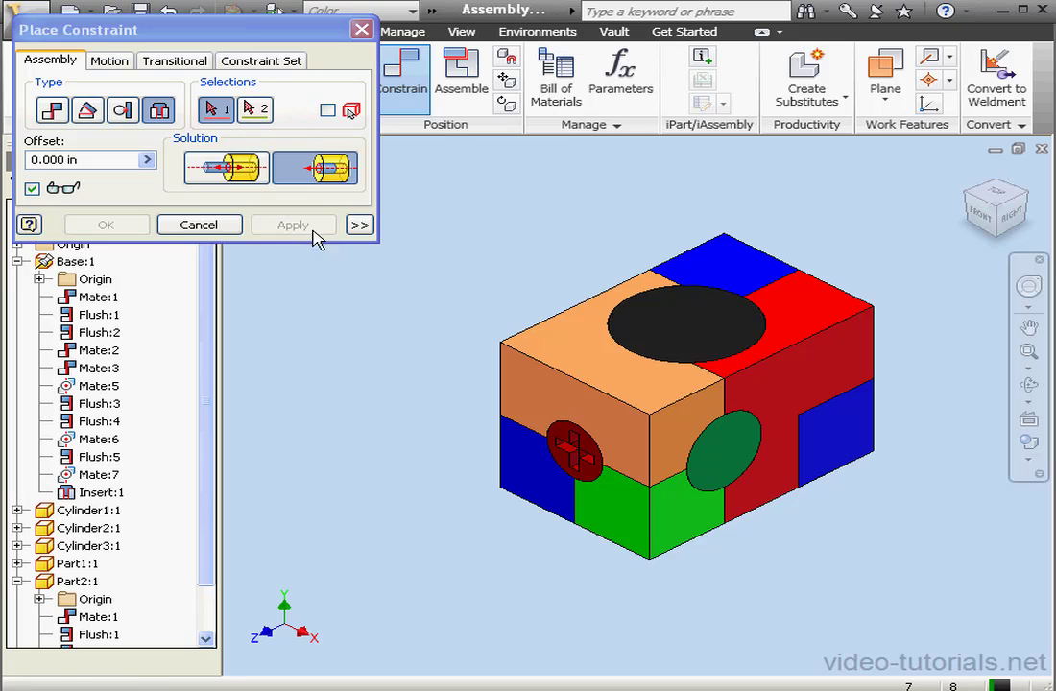
left_click(228, 230)
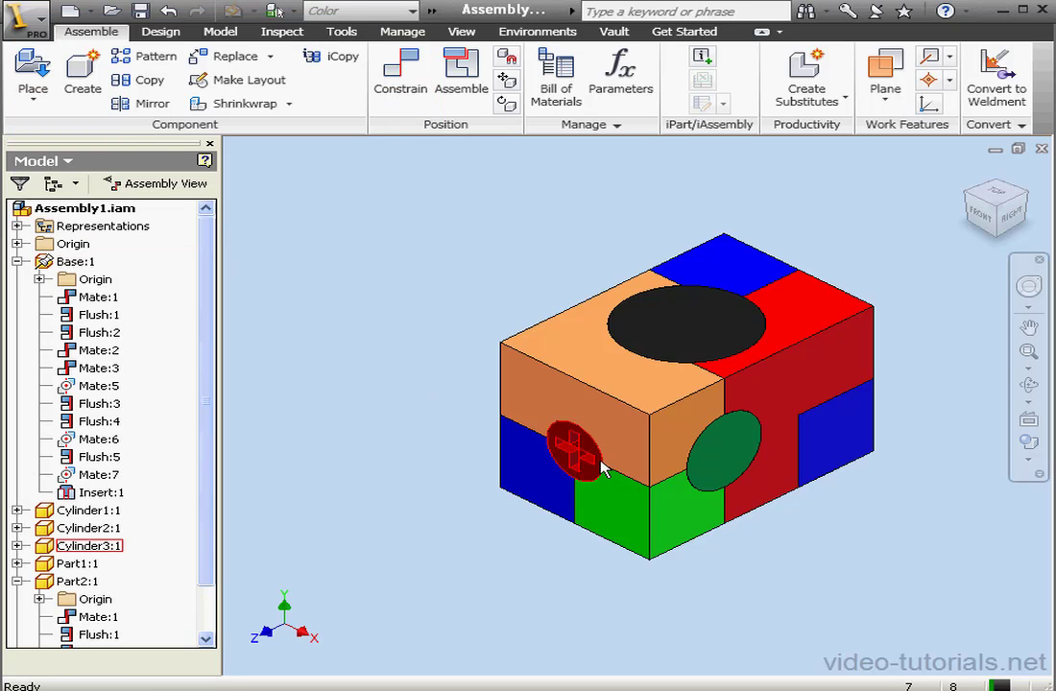
Step: Spin the red cylinder about its axis to check its orientation
left_click(576, 434)
left_click_drag(576, 434, 592, 475)
scroll(592, 475, "down", 3)
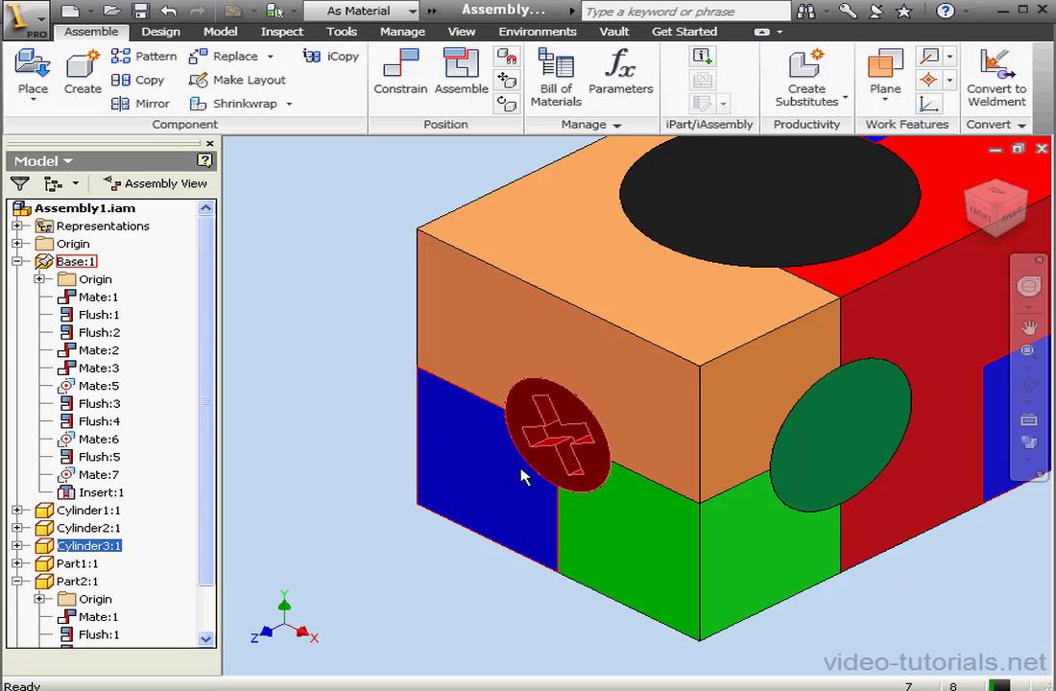
left_click(384, 372)
Step: Add a 0.00 deg Angle constraint between the red cylinder's edge and the cube's front corner edge
left_click(403, 89)
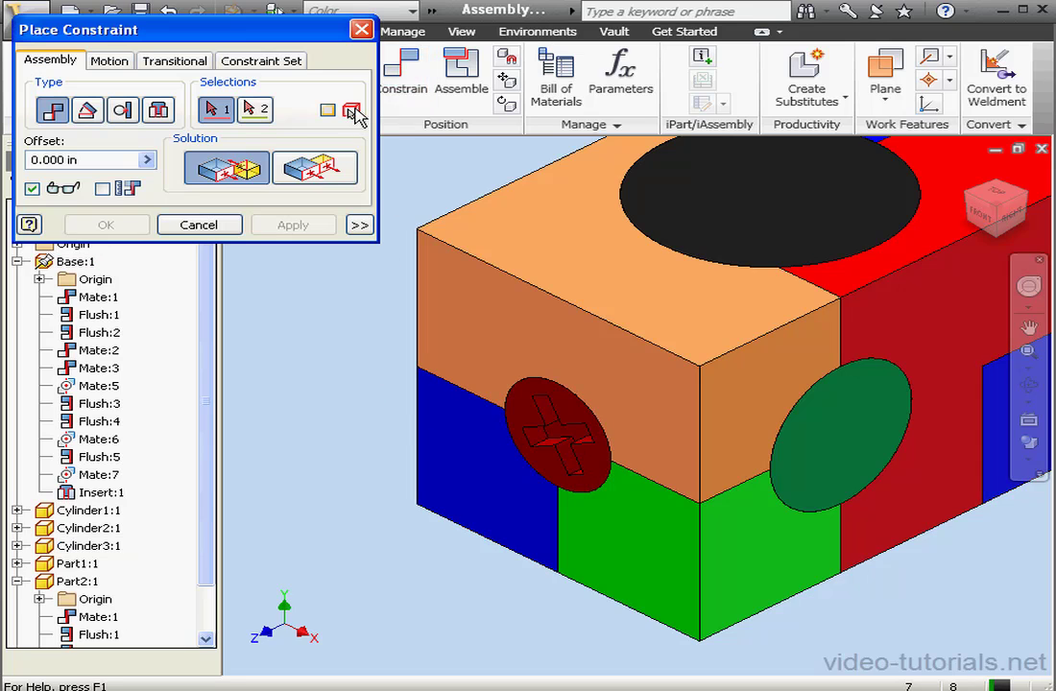
left_click(87, 110)
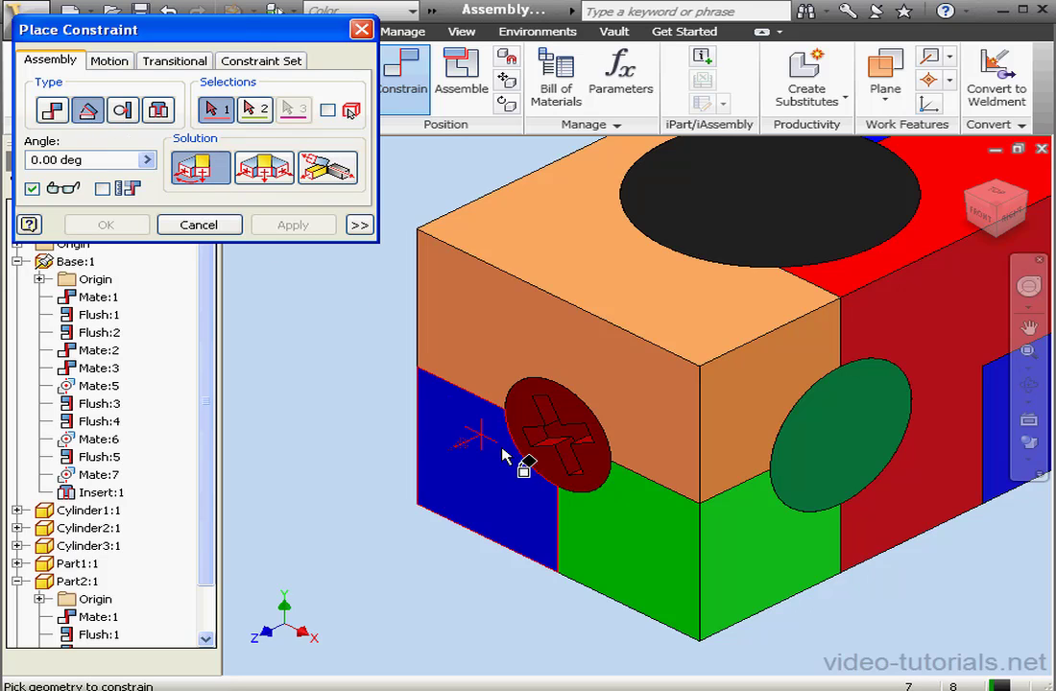
left_click(581, 483)
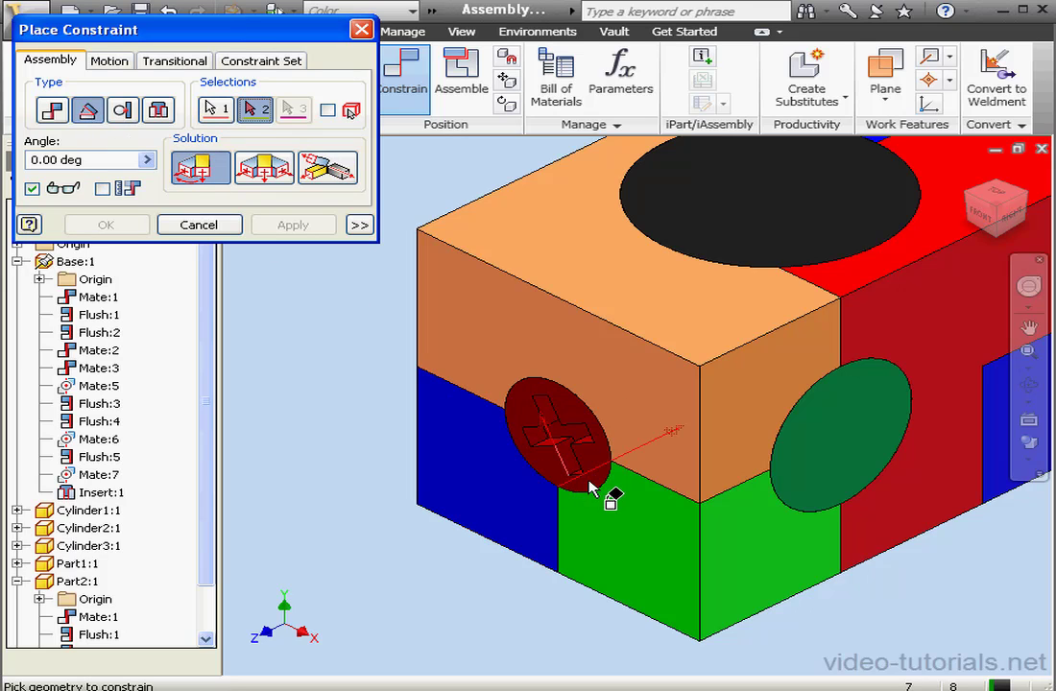
left_click(701, 552)
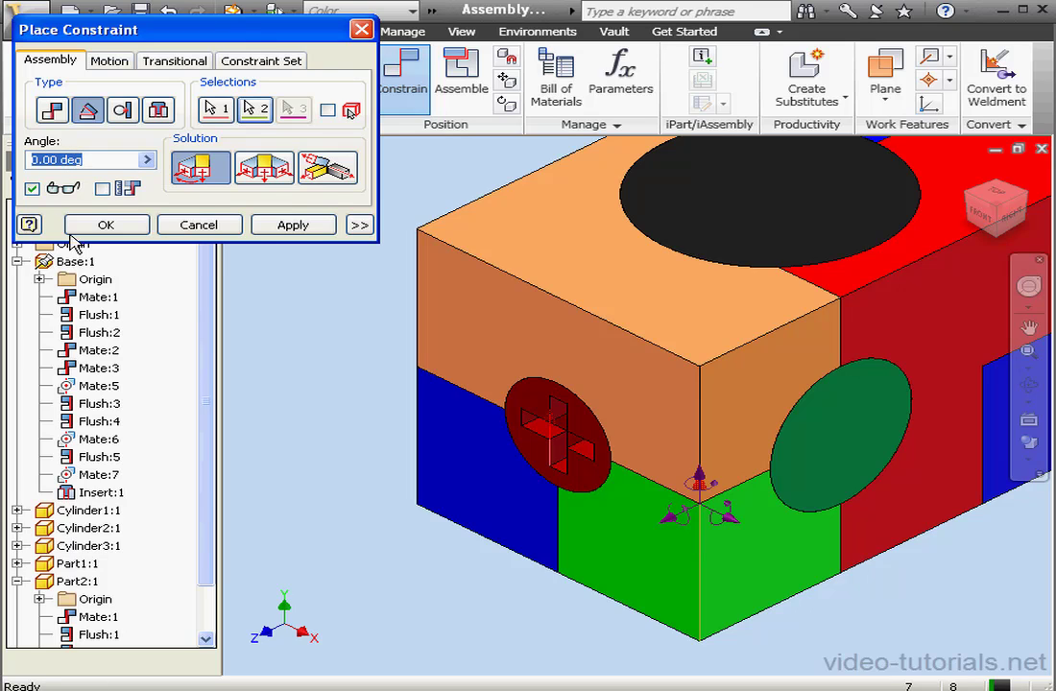
left_click(293, 227)
left_click(215, 236)
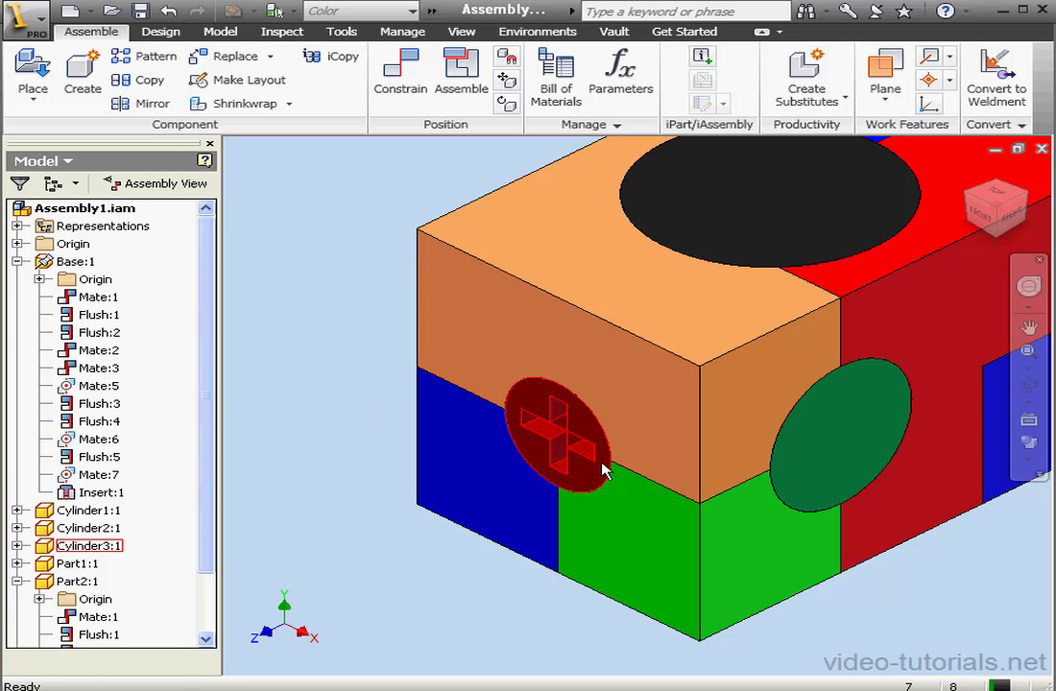
Step: Test-turn the red cylinder, then delete Angle:1 from Cylinder3:1 in the browser
left_click_drag(606, 464, 573, 430)
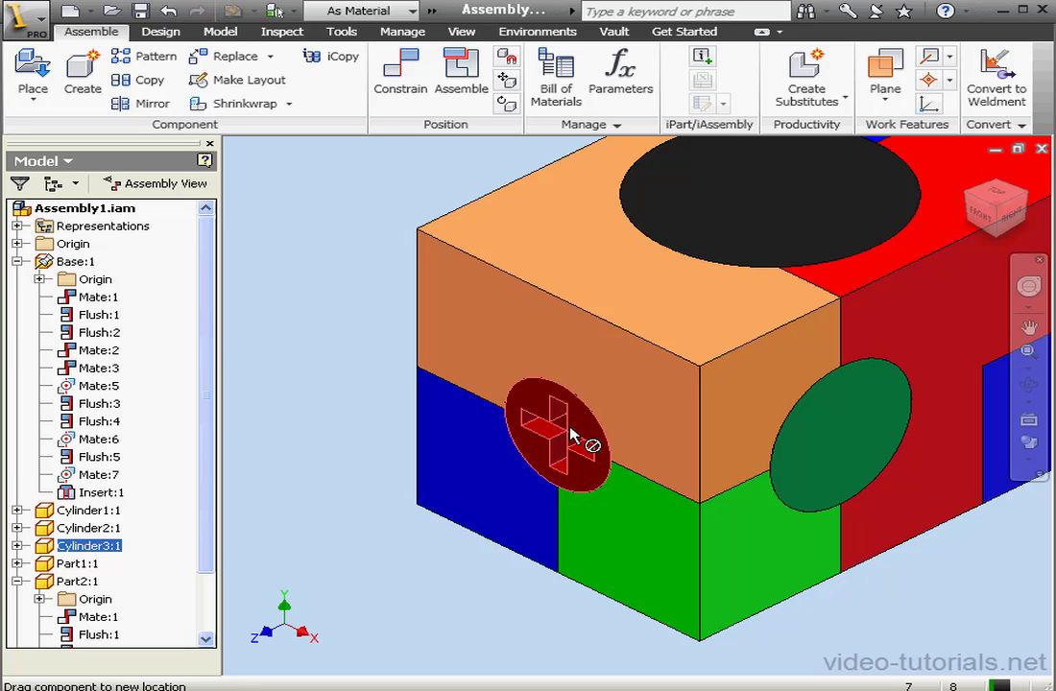
left_click_drag(573, 435, 566, 436)
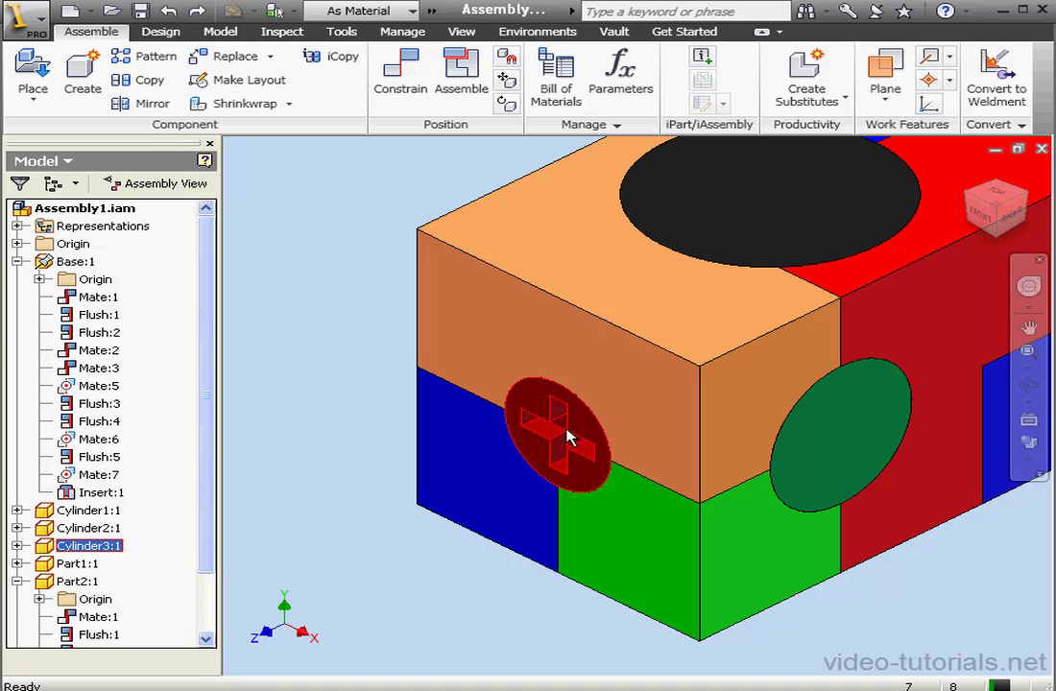
left_click(17, 261)
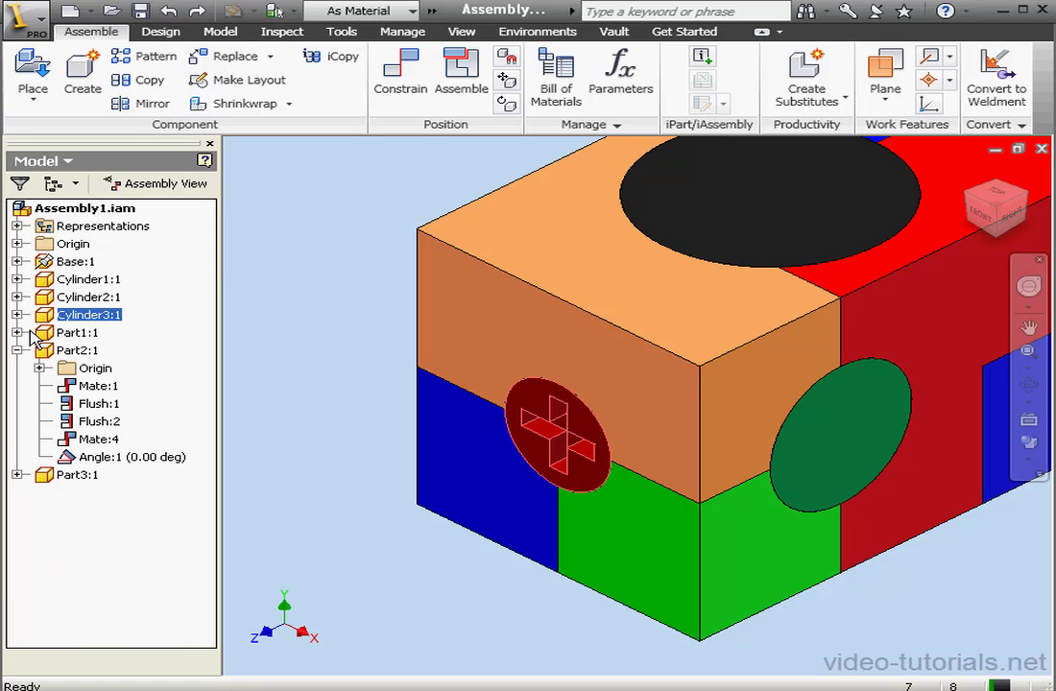
left_click(17, 315)
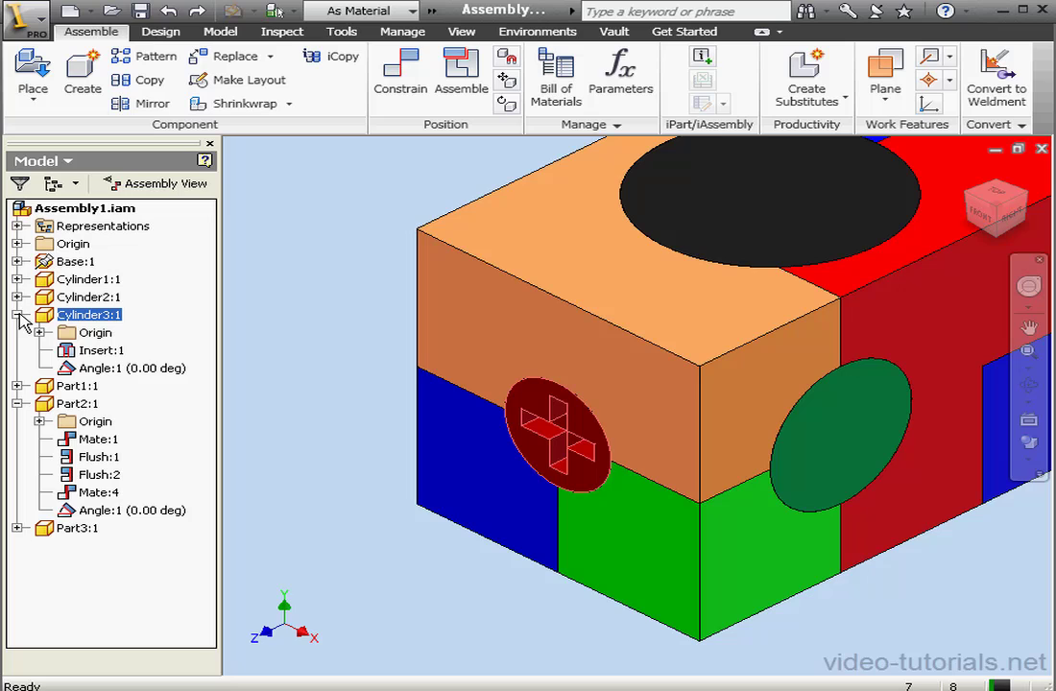
left_click(101, 370)
right_click(104, 371)
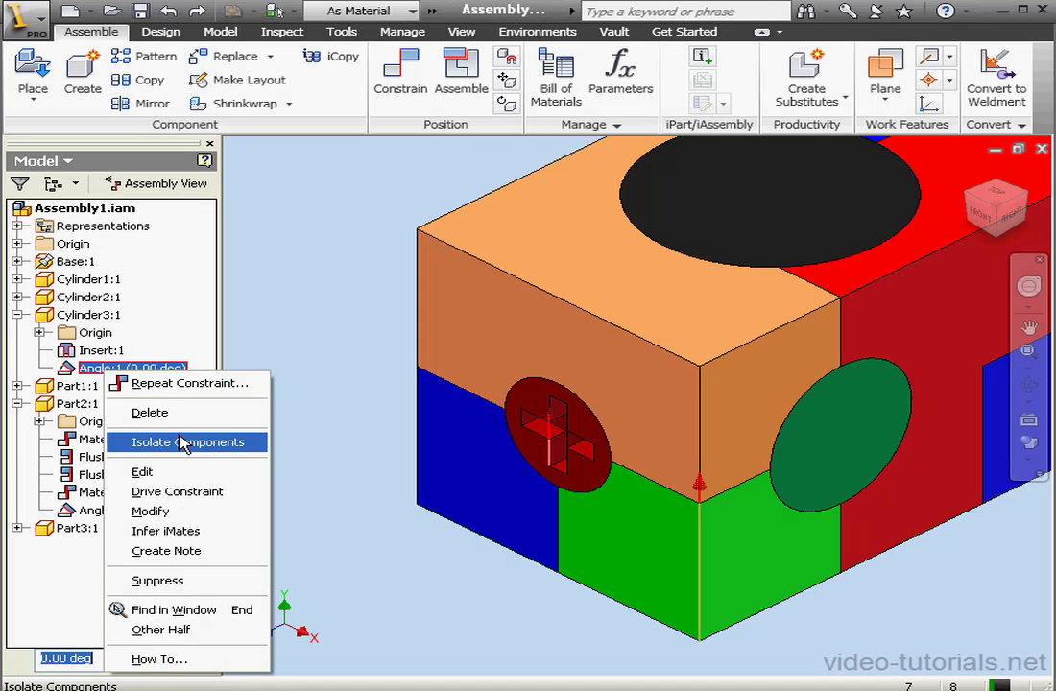
left_click(192, 414)
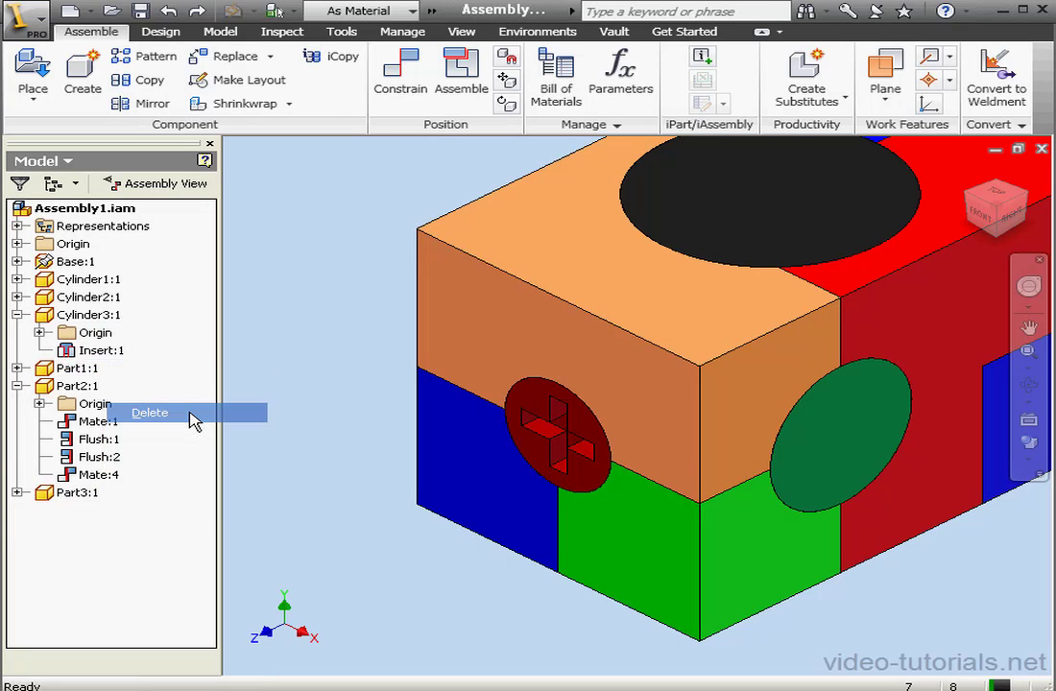